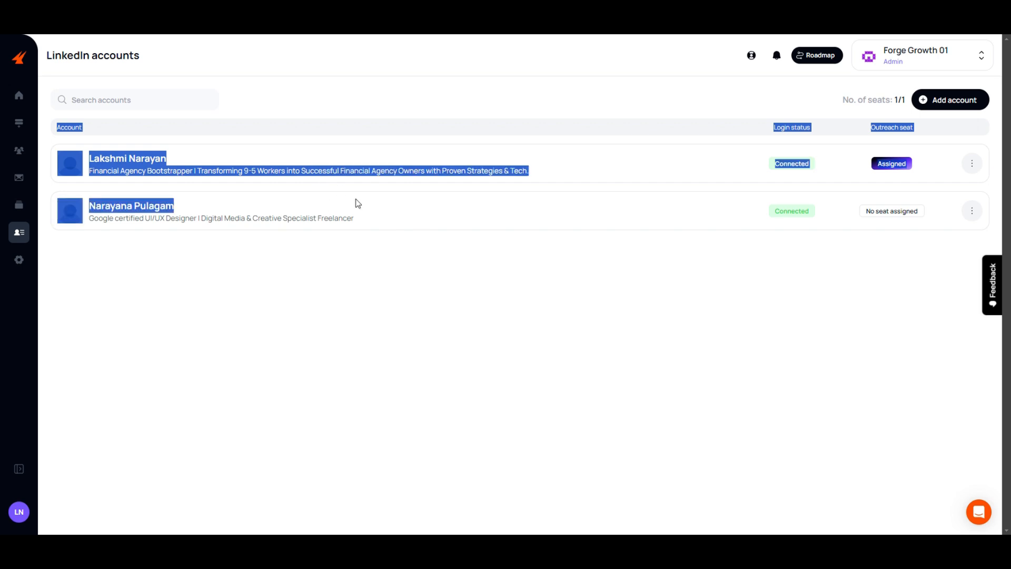
# - Go to the message templates and review the text of the Recruite Message 01 template without changing it
pyautogui.click(392, 244)
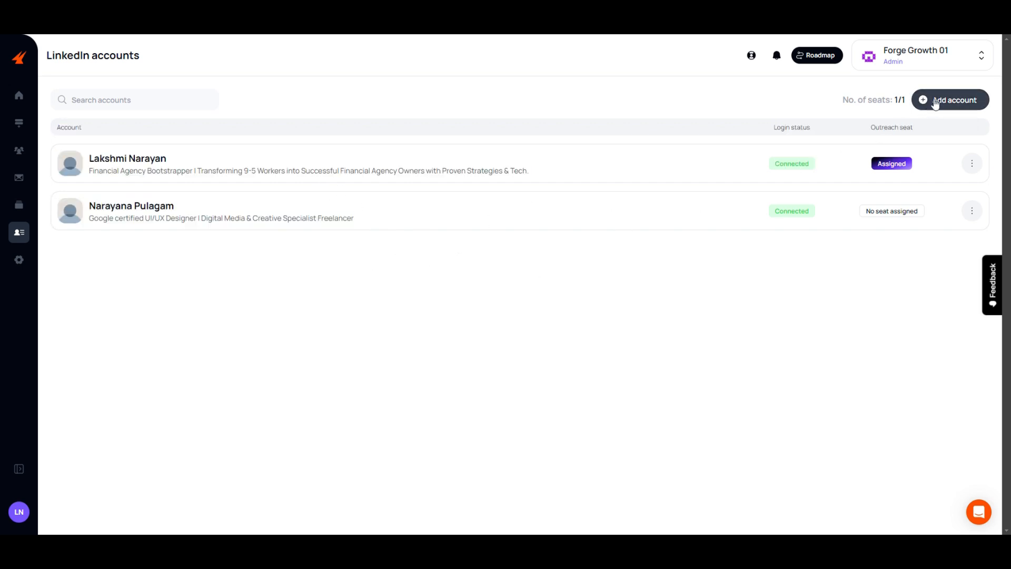
pyautogui.click(20, 209)
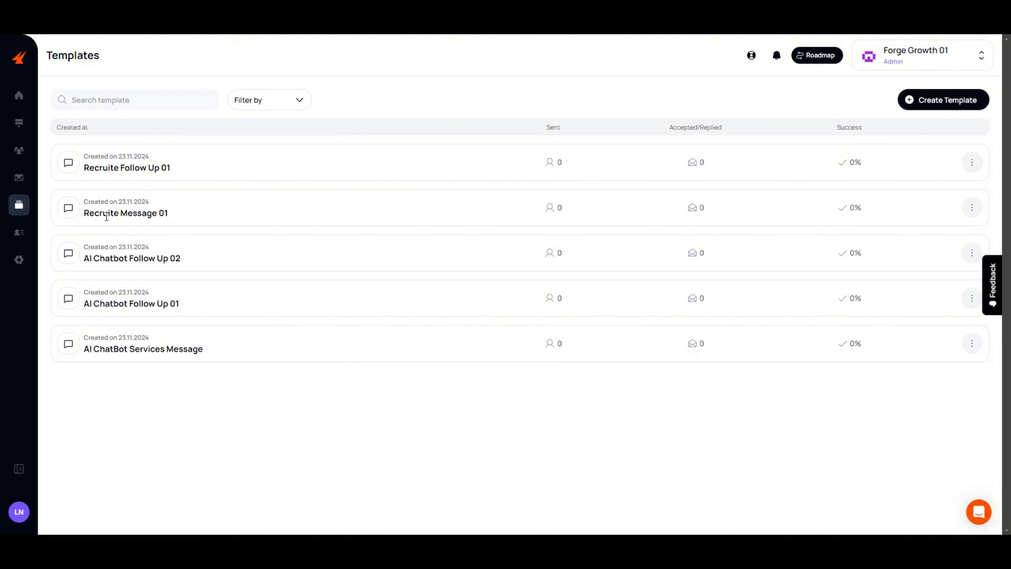
pyautogui.moveTo(133, 213); pyautogui.dragTo(184, 219)
pyautogui.click(972, 208)
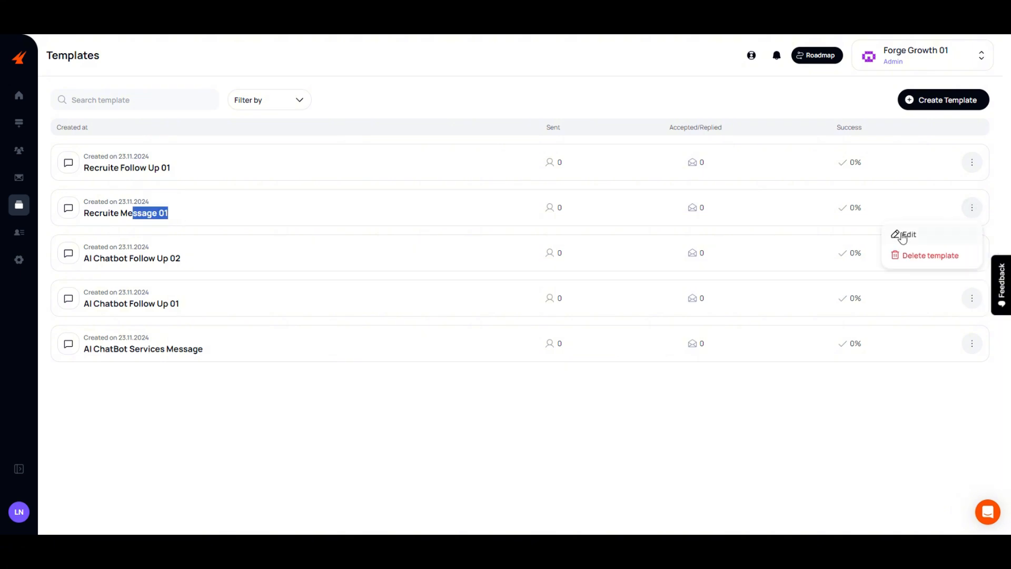
pyautogui.click(902, 236)
pyautogui.moveTo(450, 309); pyautogui.dragTo(391, 279)
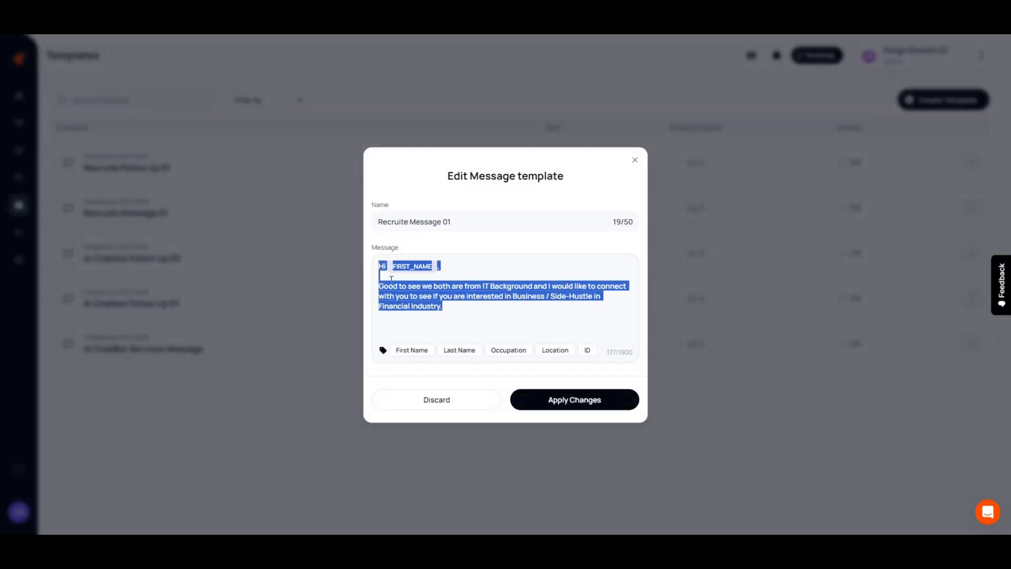
pyautogui.click(467, 309)
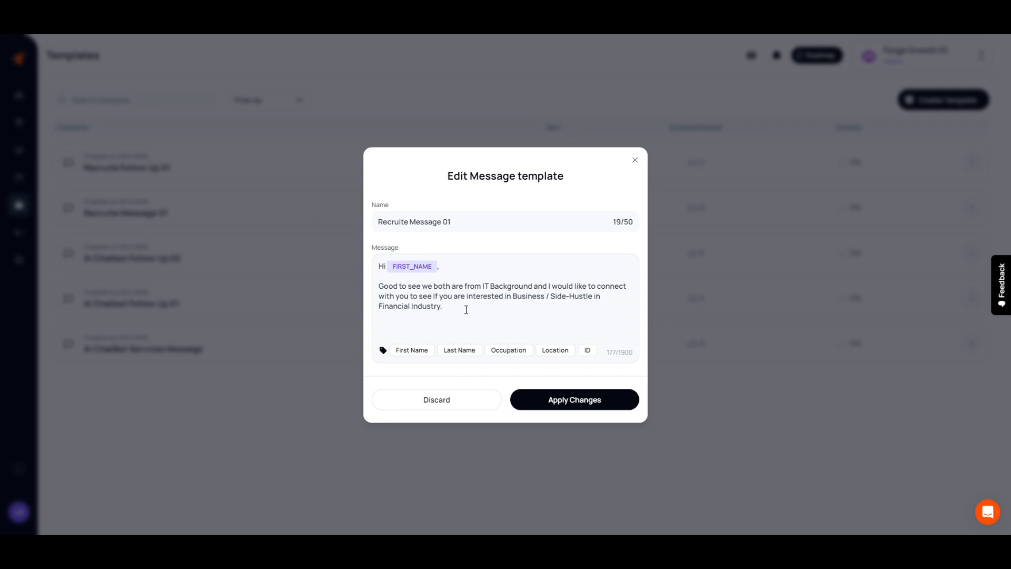
pyautogui.moveTo(466, 309); pyautogui.dragTo(377, 268)
pyautogui.click(436, 305)
pyautogui.click(635, 160)
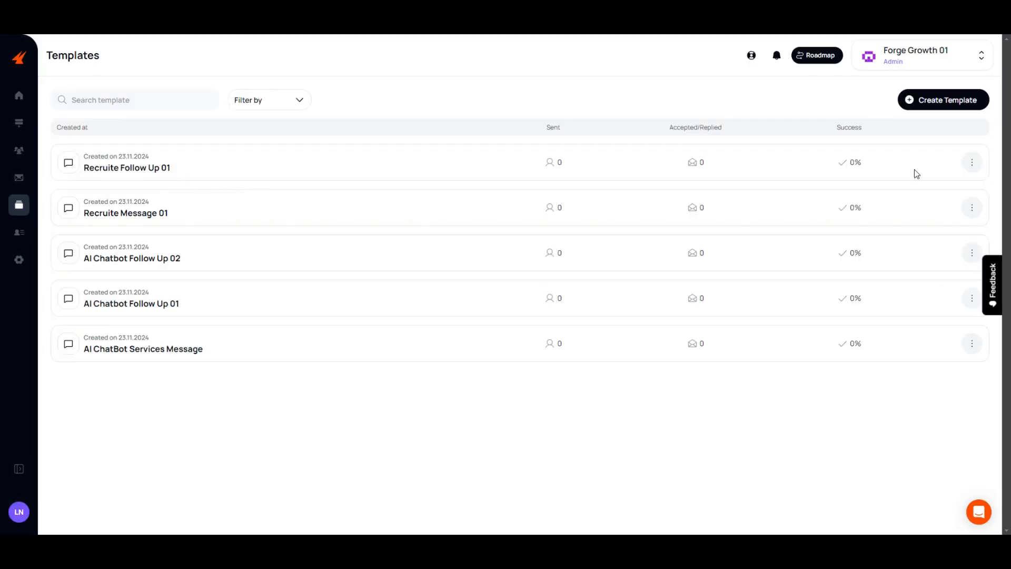
# - Review the message text of the Recruite Follow Up 01 template and close it without changes
pyautogui.click(972, 162)
pyautogui.click(914, 188)
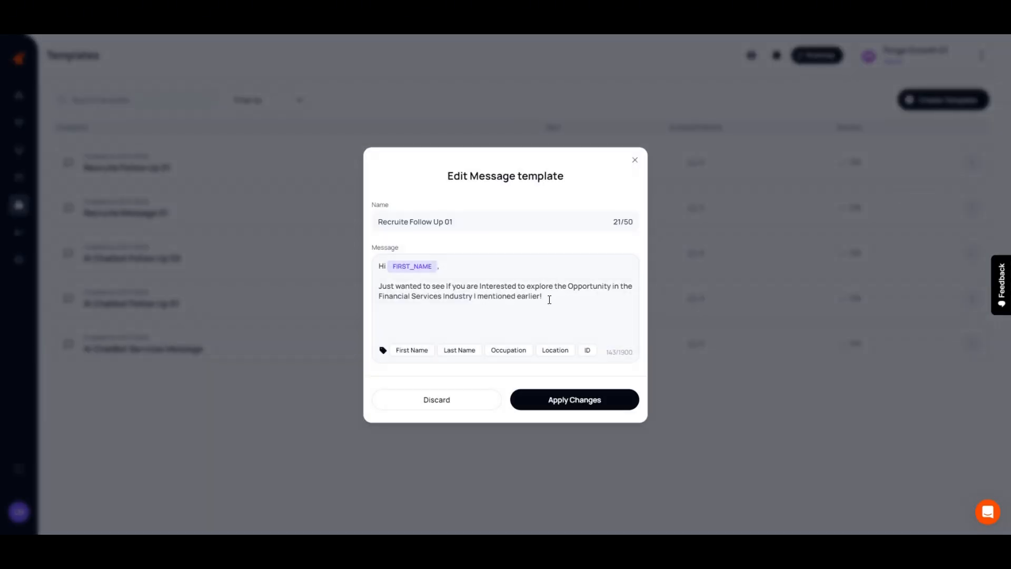
pyautogui.moveTo(550, 299); pyautogui.dragTo(352, 286)
pyautogui.click(571, 298)
pyautogui.click(635, 160)
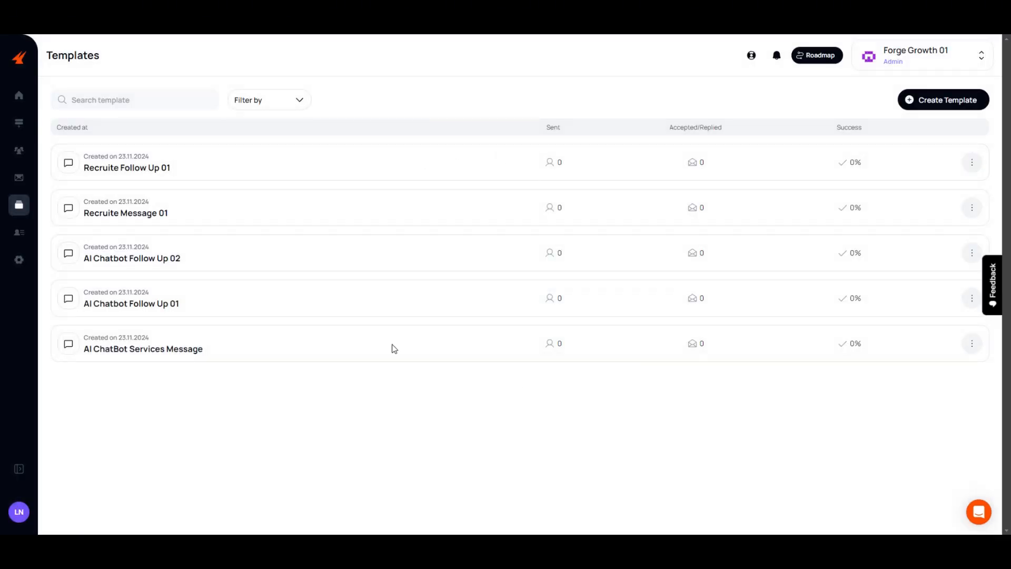
# - Review the message text of the AI ChatBot Services Message template and close it without changes
pyautogui.click(972, 343)
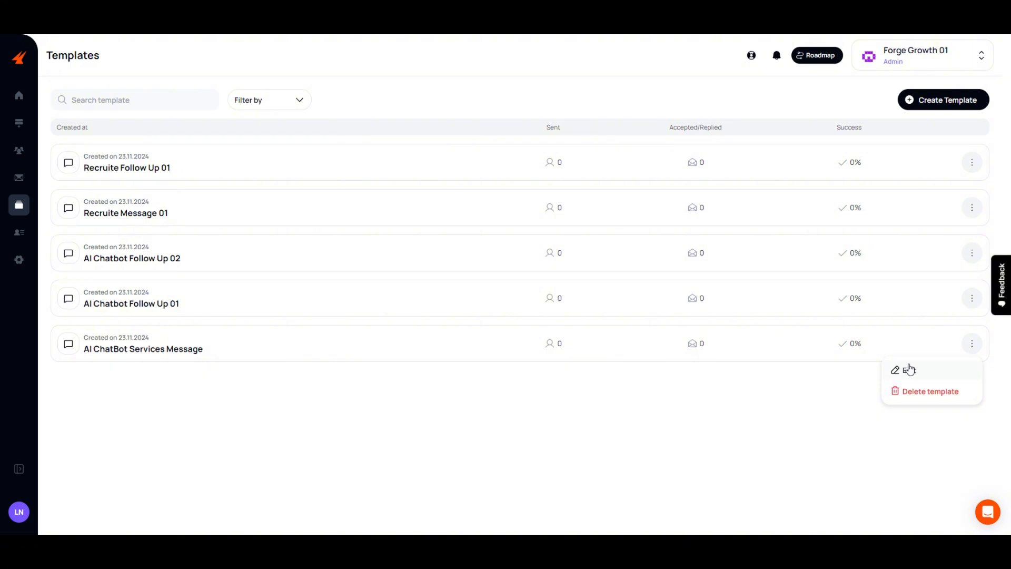
pyautogui.click(909, 370)
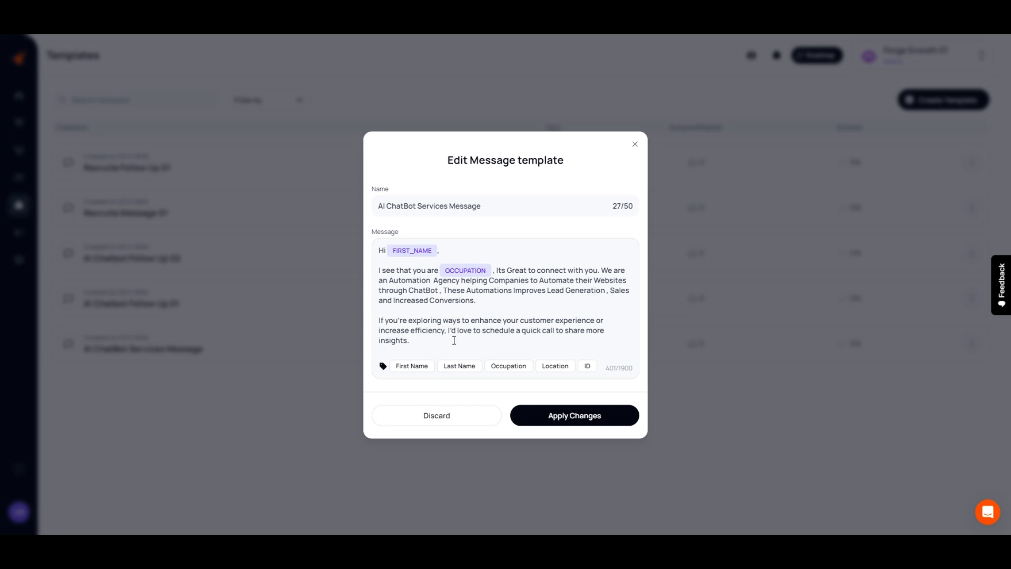
pyautogui.click(635, 144)
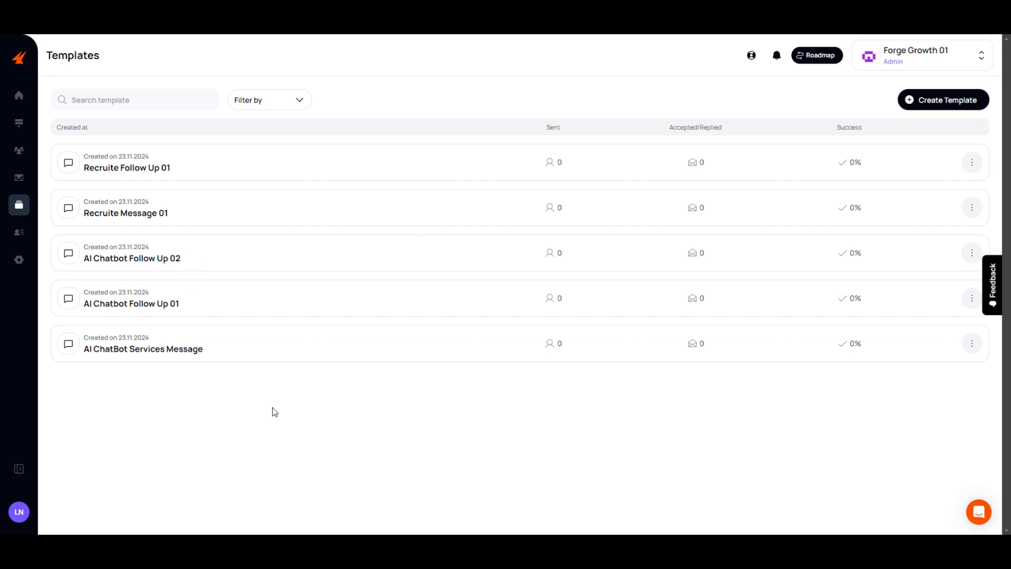
pyautogui.moveTo(273, 406)
pyautogui.mouseDown()
pyautogui.moveTo(136, 151)
pyautogui.moveTo(260, 405)
pyautogui.mouseUp()
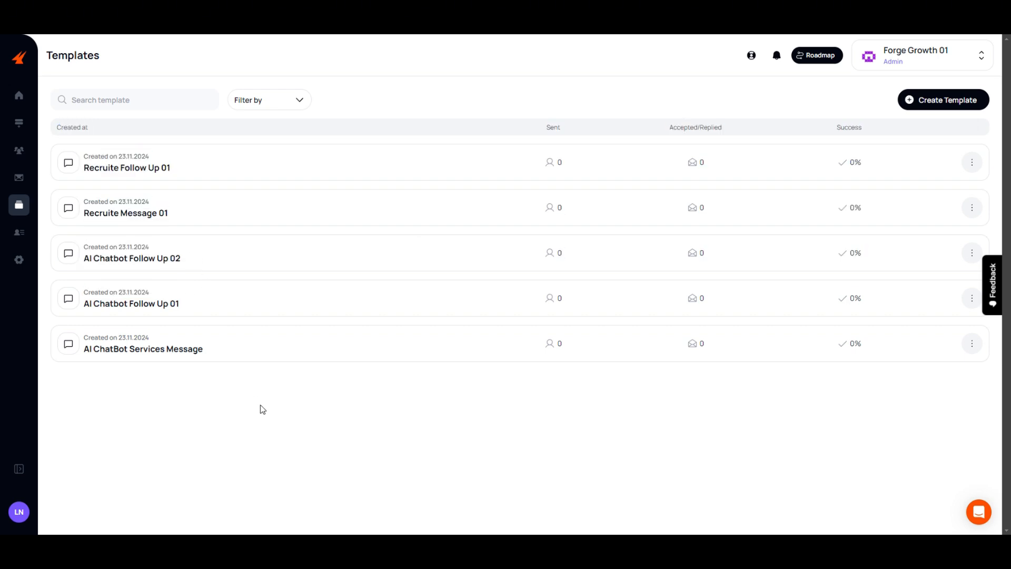
# - Create a new Search campaign, keeping the name Search Campaign #2, the Connect outreach type and an audience of 250
pyautogui.click(19, 124)
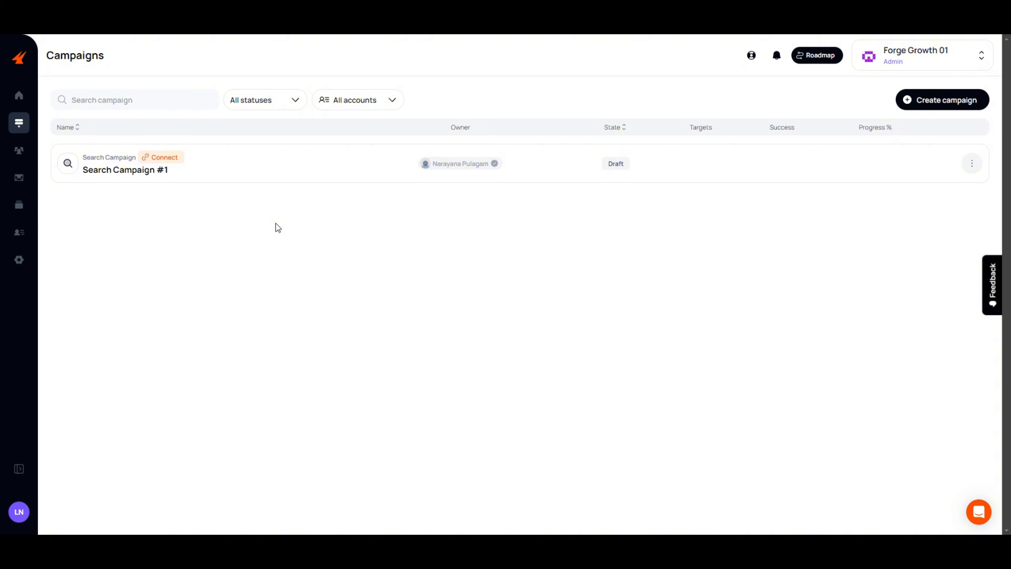
pyautogui.click(923, 104)
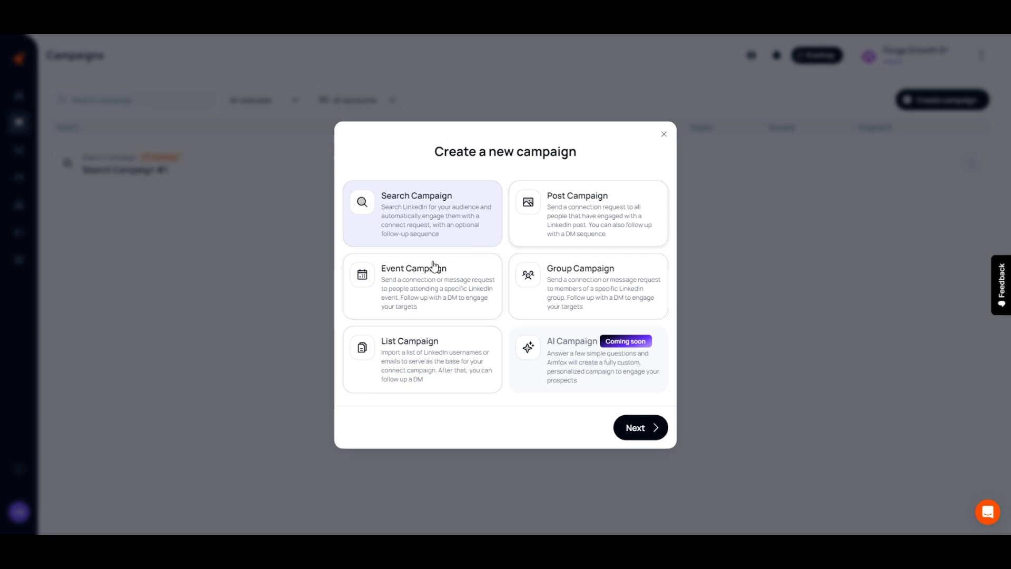
pyautogui.click(650, 435)
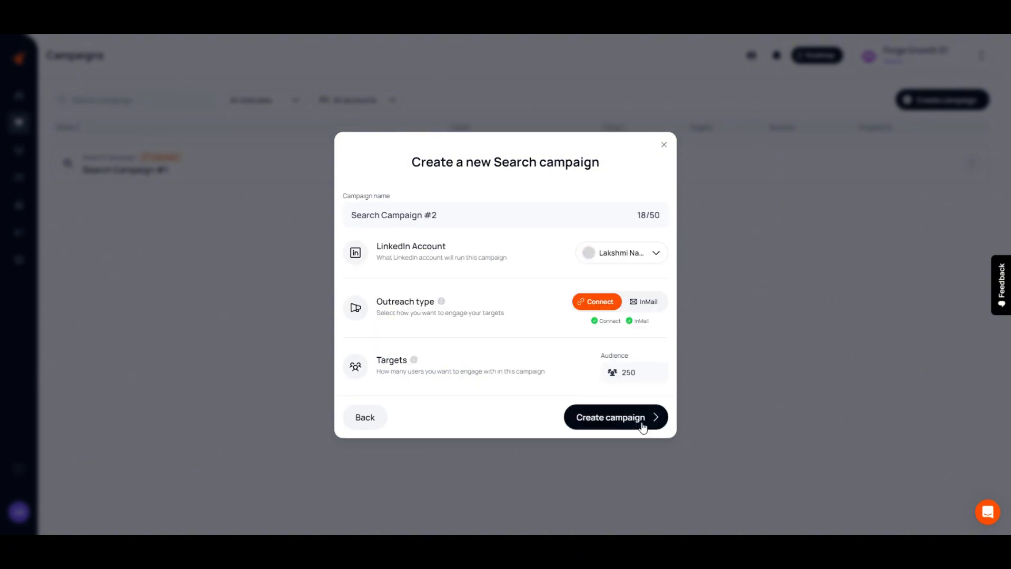
pyautogui.moveTo(345, 222); pyautogui.dragTo(514, 228)
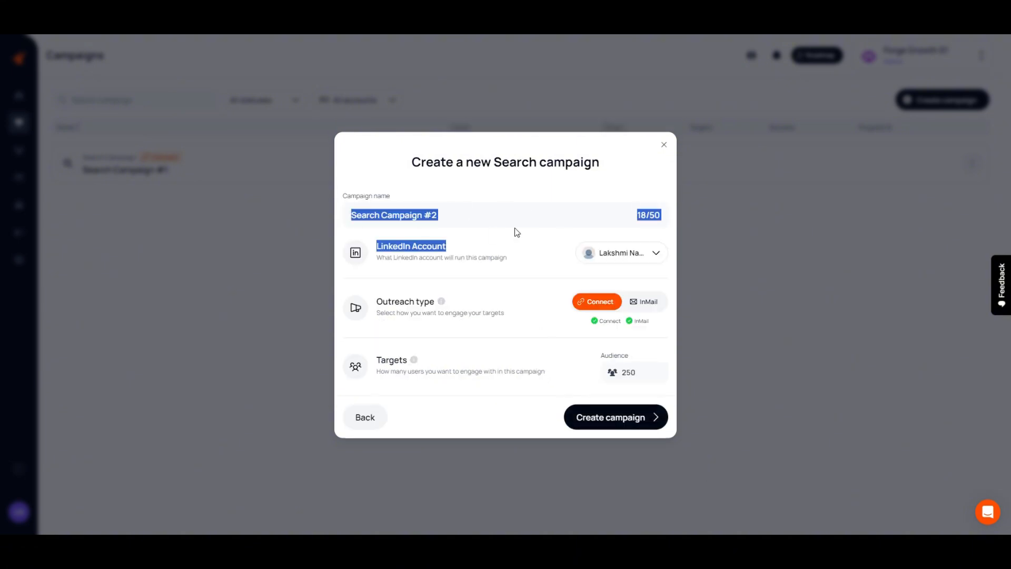
pyautogui.click(568, 279)
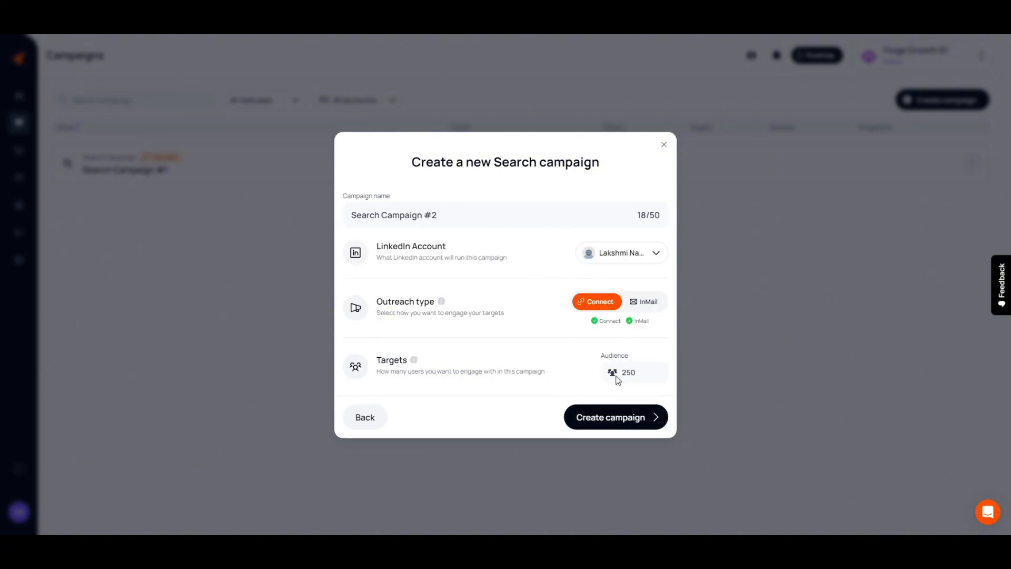
pyautogui.click(625, 417)
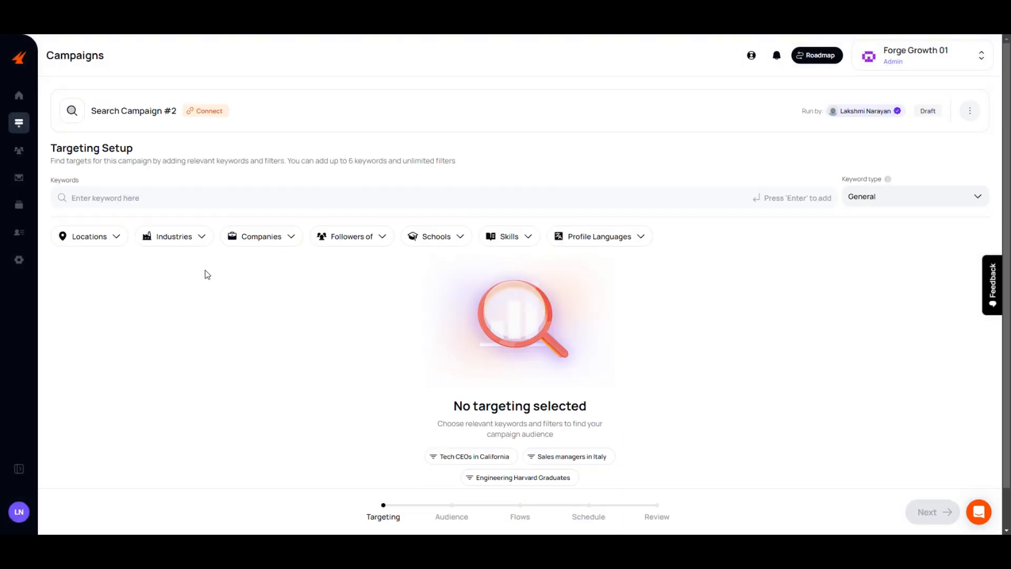
# - Add the keywords cxo and ceo to the campaign's targeting, with the keyword type left at General
pyautogui.click(141, 199)
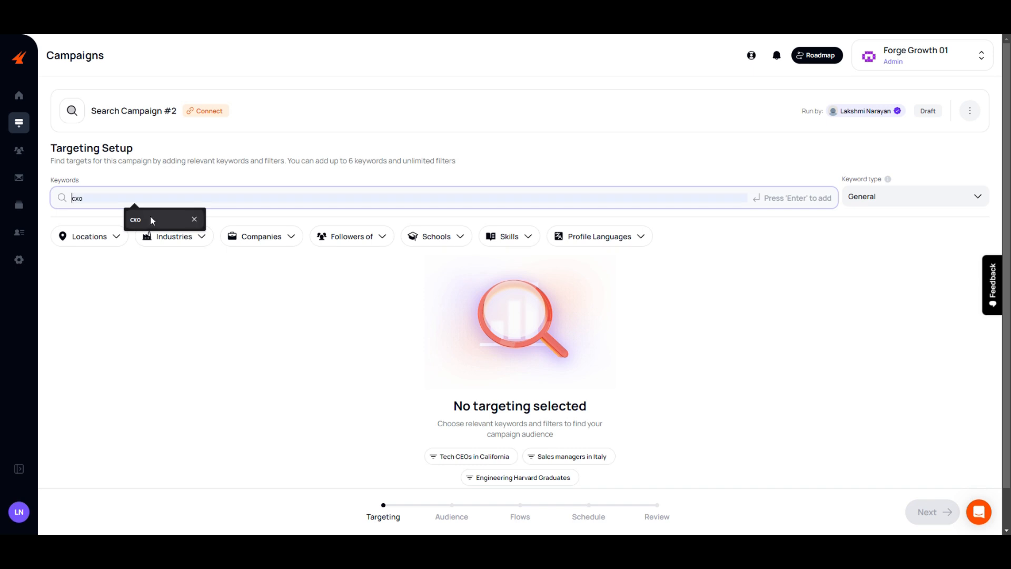
pyautogui.click(147, 227)
pyautogui.press('Return')
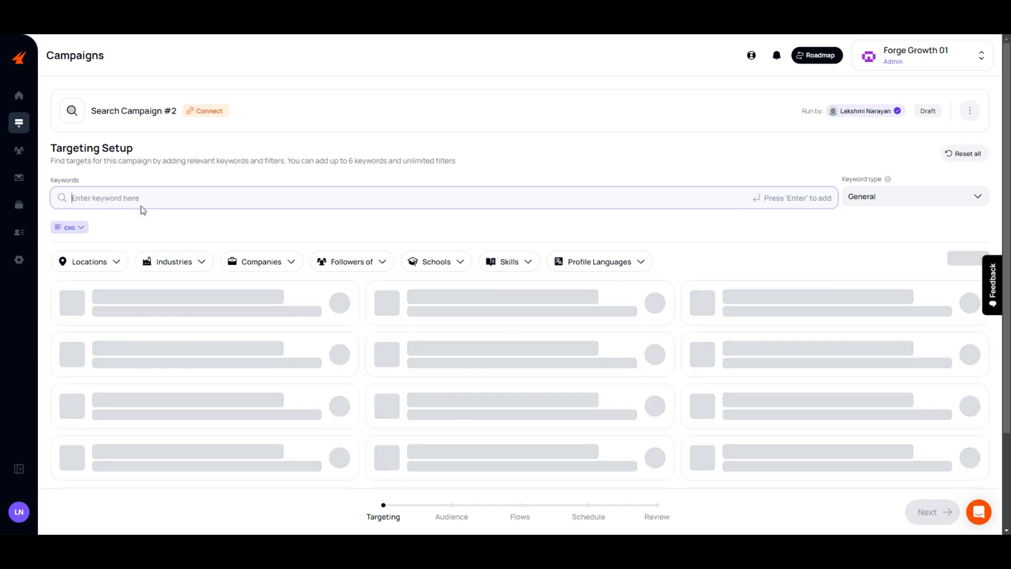
pyautogui.write('ceo')
pyautogui.press('Return')
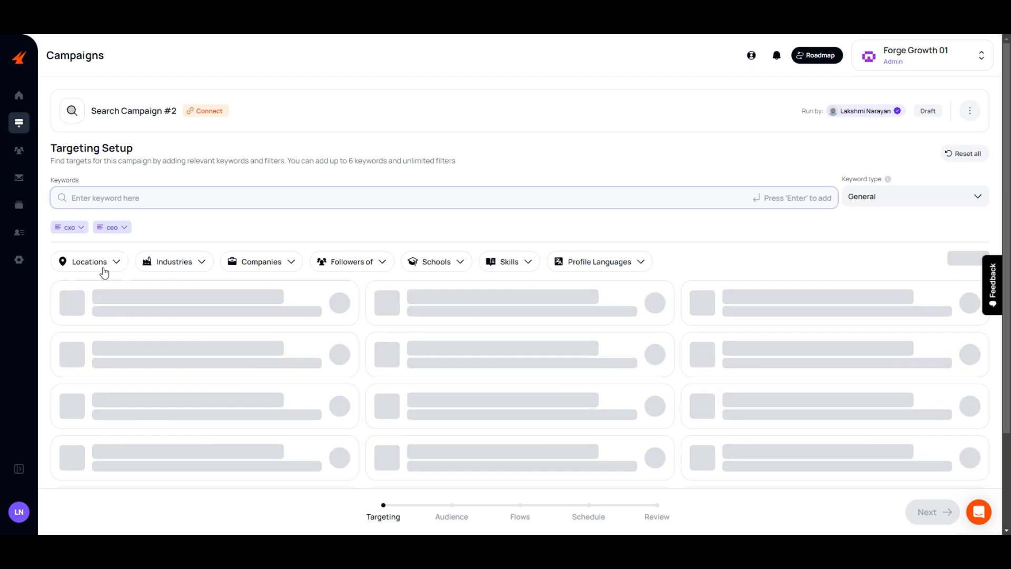
# - Restrict the targeting location to the Detroit Metropolitan Area
pyautogui.click(101, 268)
pyautogui.click(22, 376)
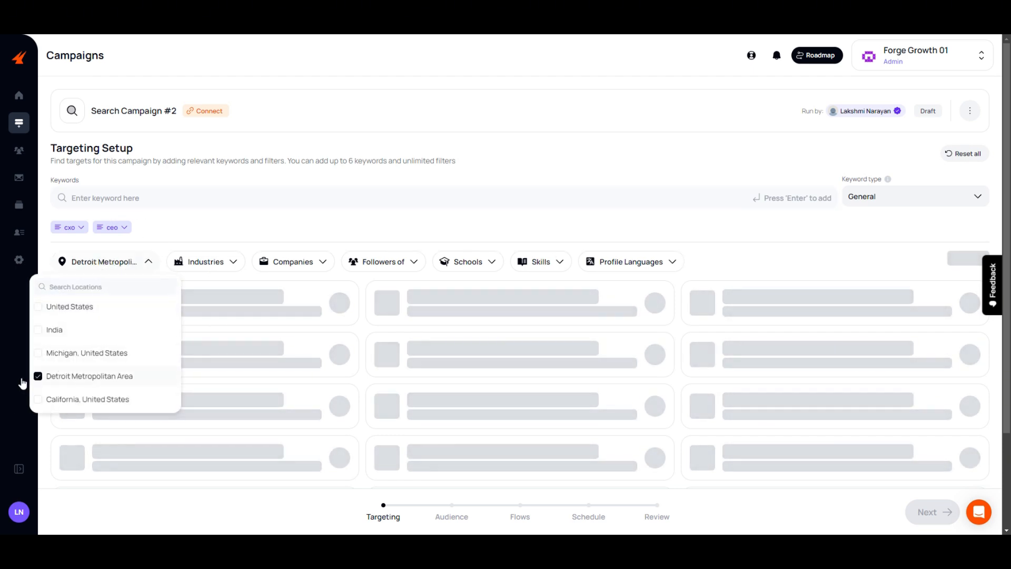
pyautogui.click(235, 268)
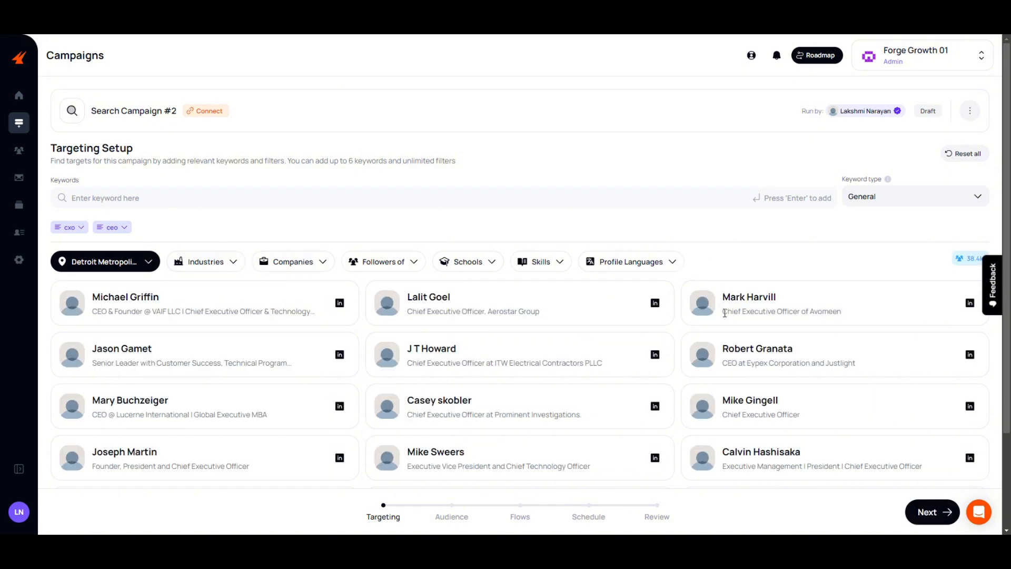
# - Check the matching profiles, then accept the targeting and audience to continue to the campaign's flow setup
pyautogui.moveTo(723, 311); pyautogui.dragTo(833, 312)
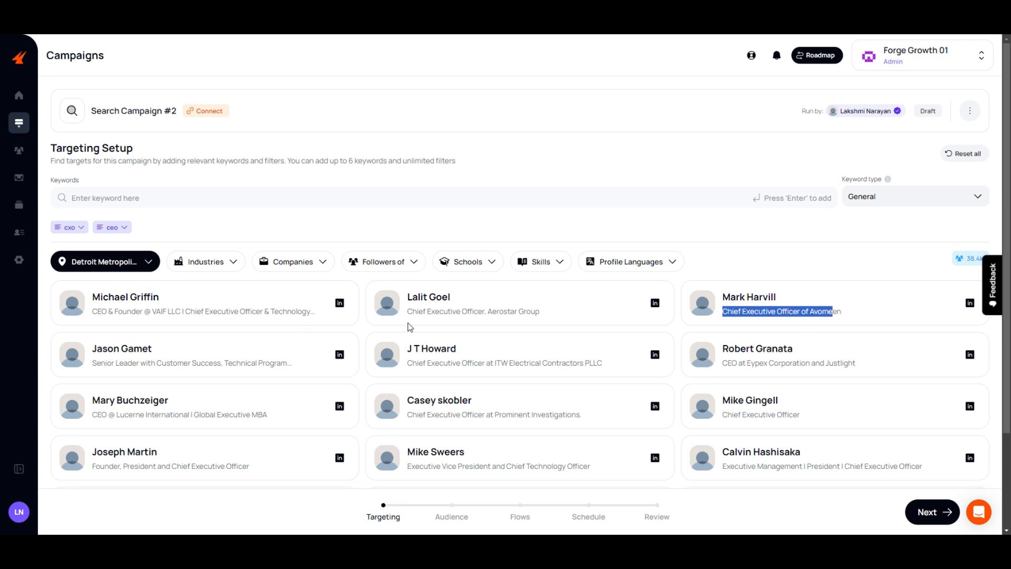
pyautogui.click(857, 526)
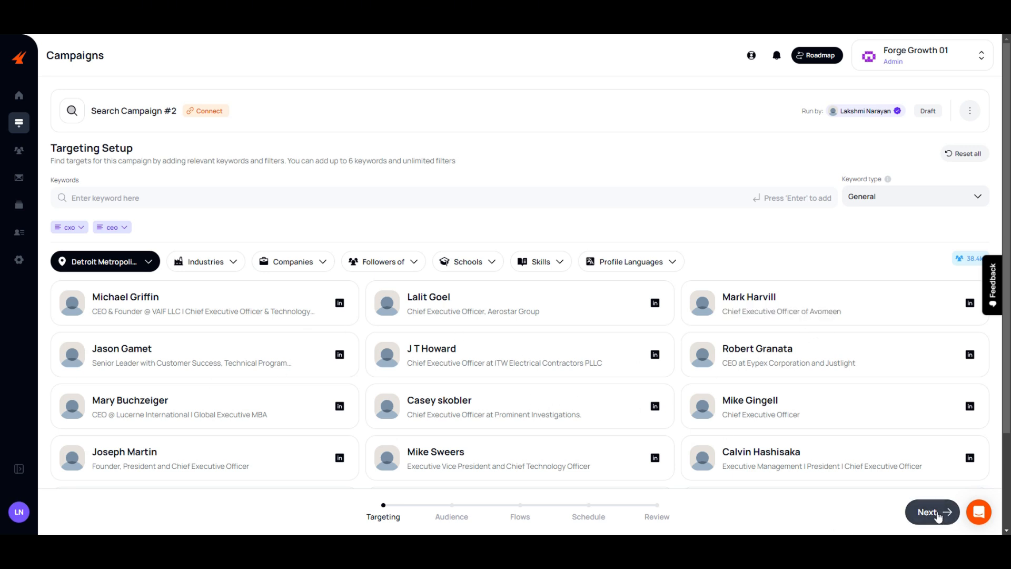
pyautogui.click(926, 511)
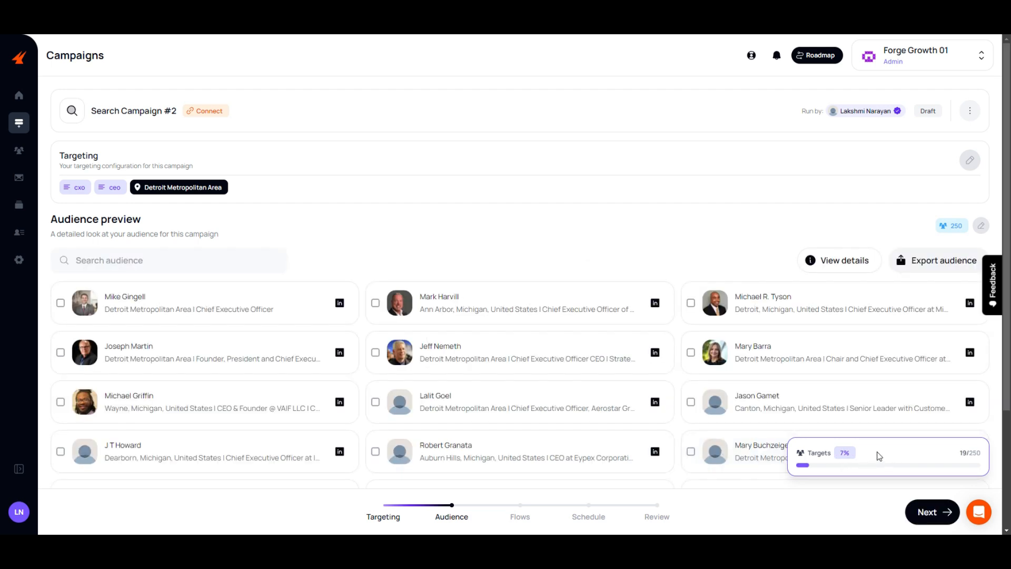
pyautogui.click(925, 512)
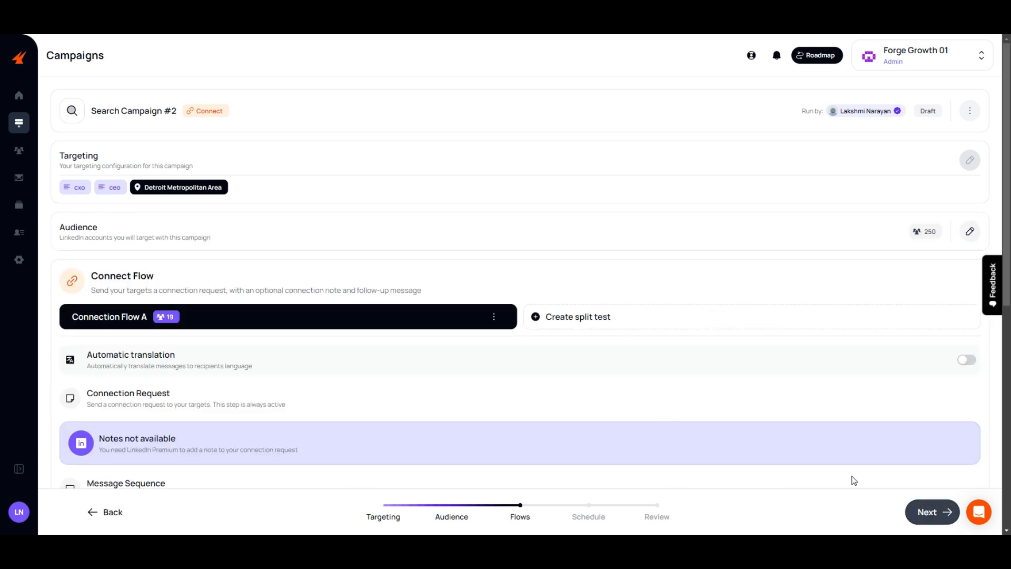
# - Add a follow-up message to Connection Flow A using the Recruite Message 01 template, sent 1 day after connecting
pyautogui.scroll(-1, 146, 315)
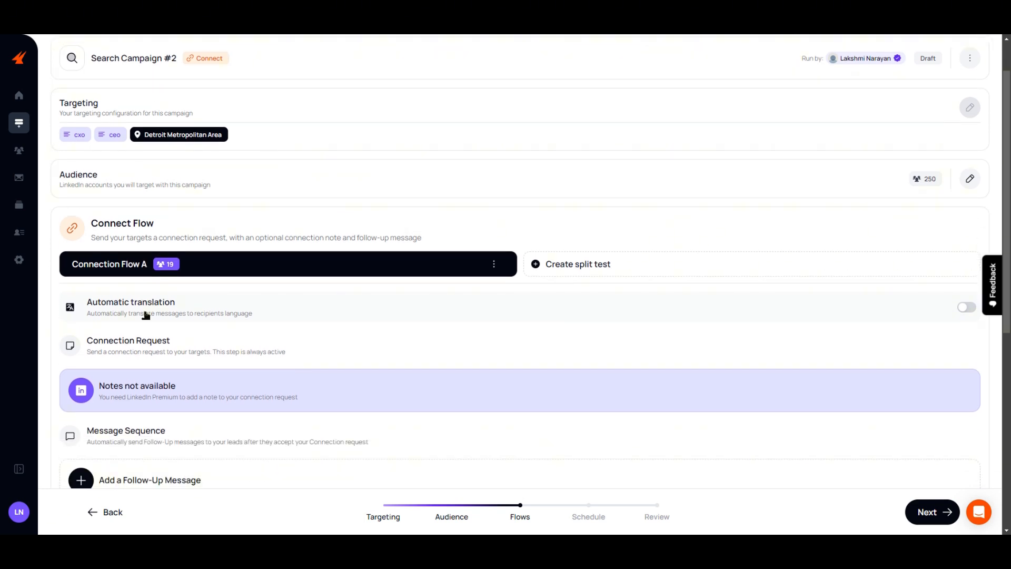
pyautogui.scroll(-1, 145, 315)
pyautogui.scroll(-3, 158, 316)
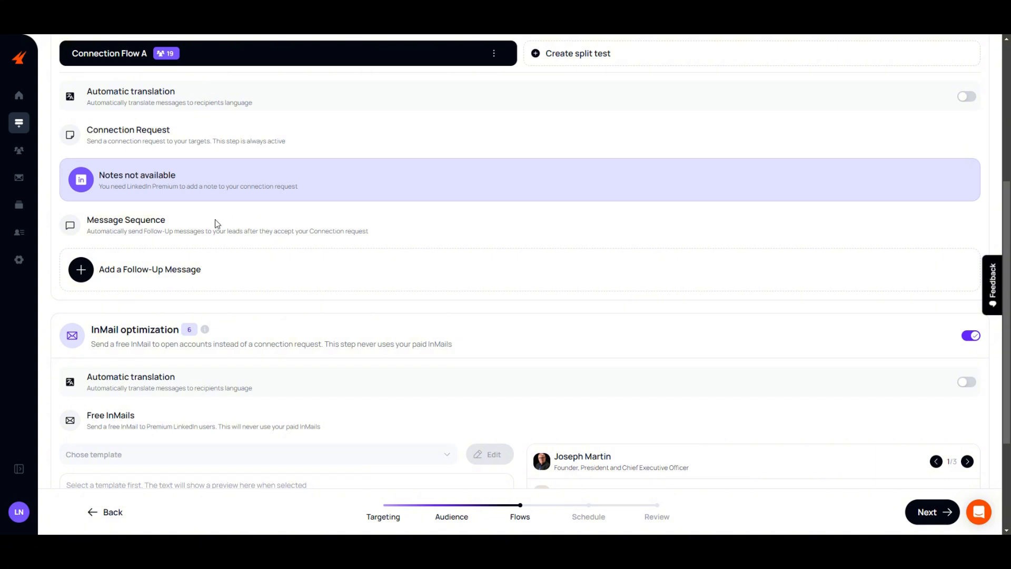
pyautogui.click(136, 273)
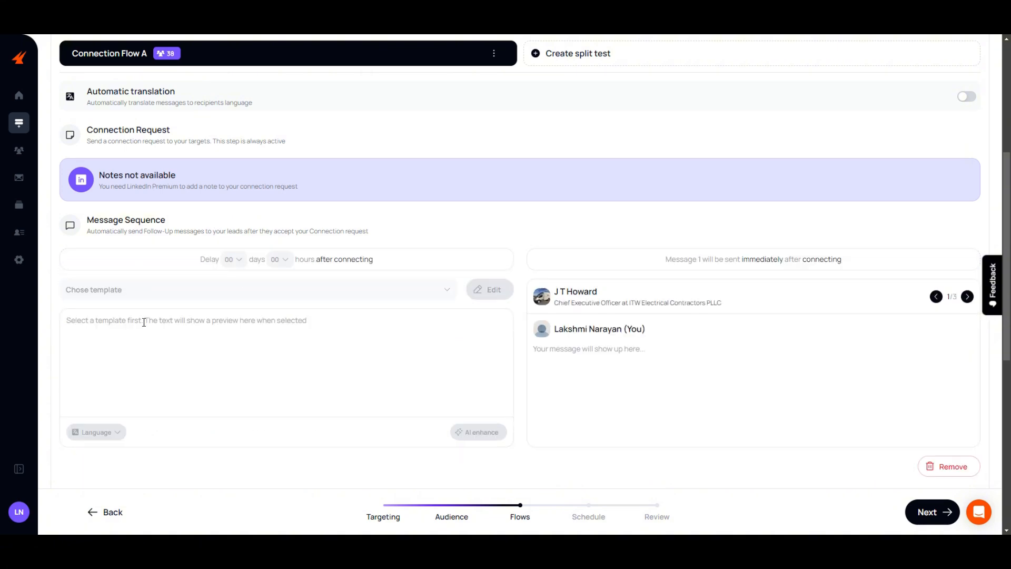
pyautogui.click(117, 296)
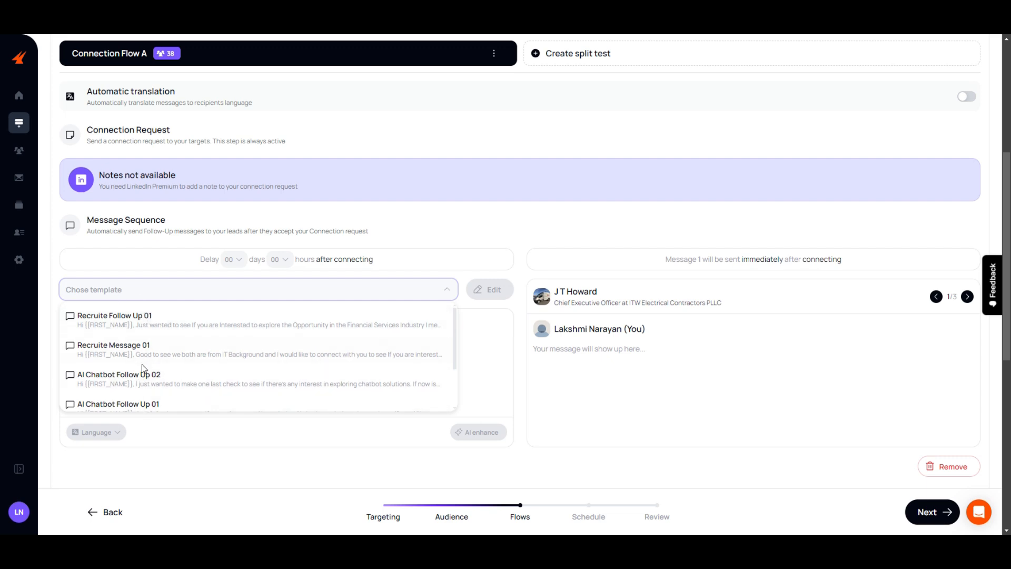
pyautogui.scroll(-3, 152, 345)
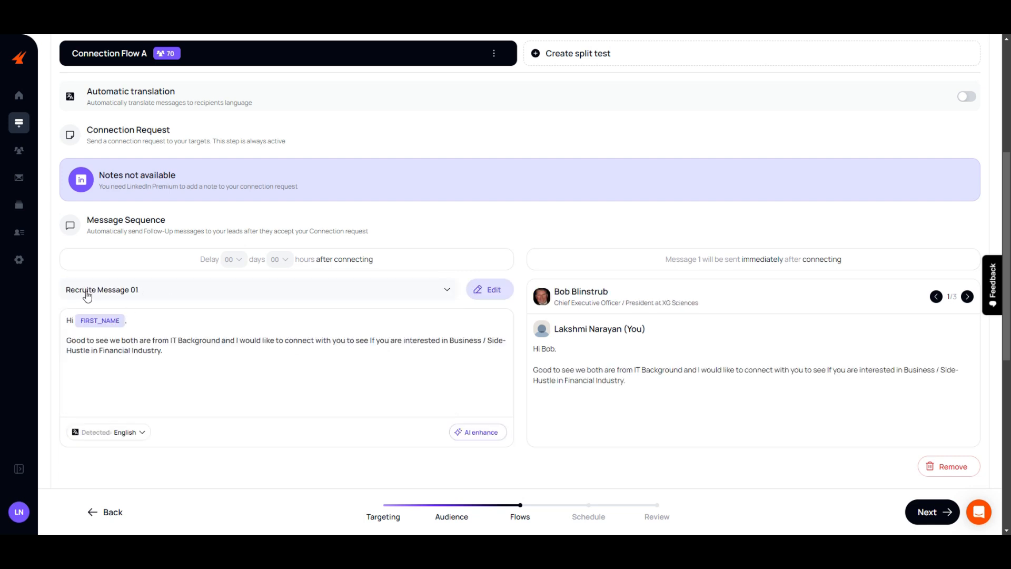
pyautogui.click(235, 259)
pyautogui.click(234, 304)
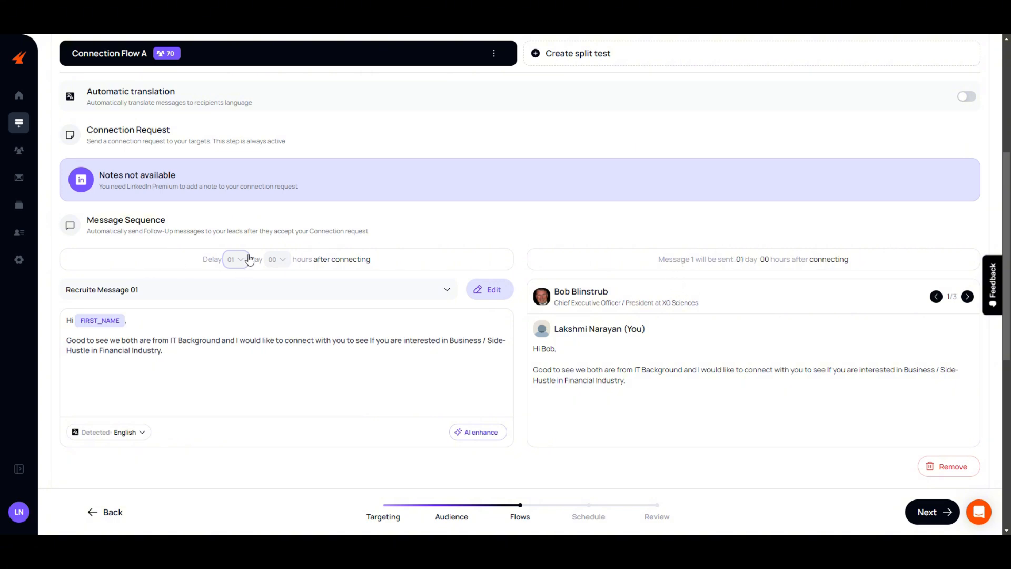
# - Add a second follow-up message to Connection Flow A using the Recruite Follow Up 01 template
pyautogui.scroll(-3, 310, 279)
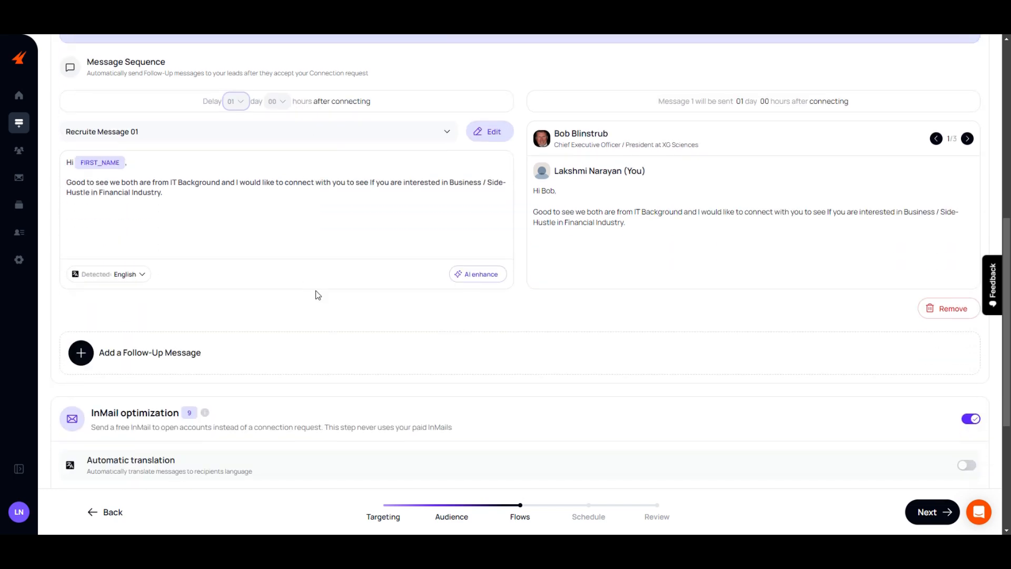
pyautogui.scroll(2, 316, 294)
pyautogui.scroll(-2, 368, 355)
pyautogui.click(112, 353)
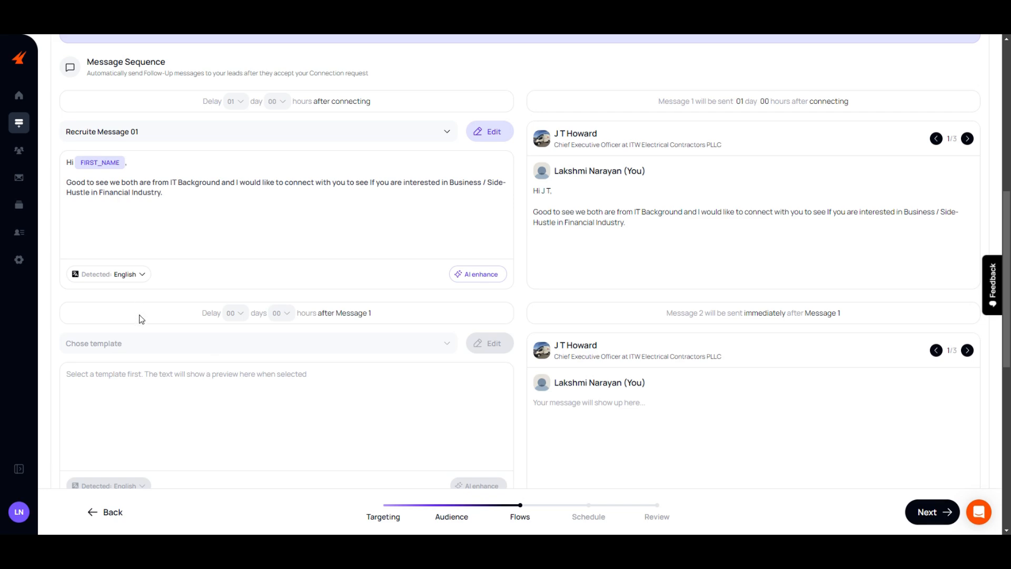
pyautogui.click(143, 349)
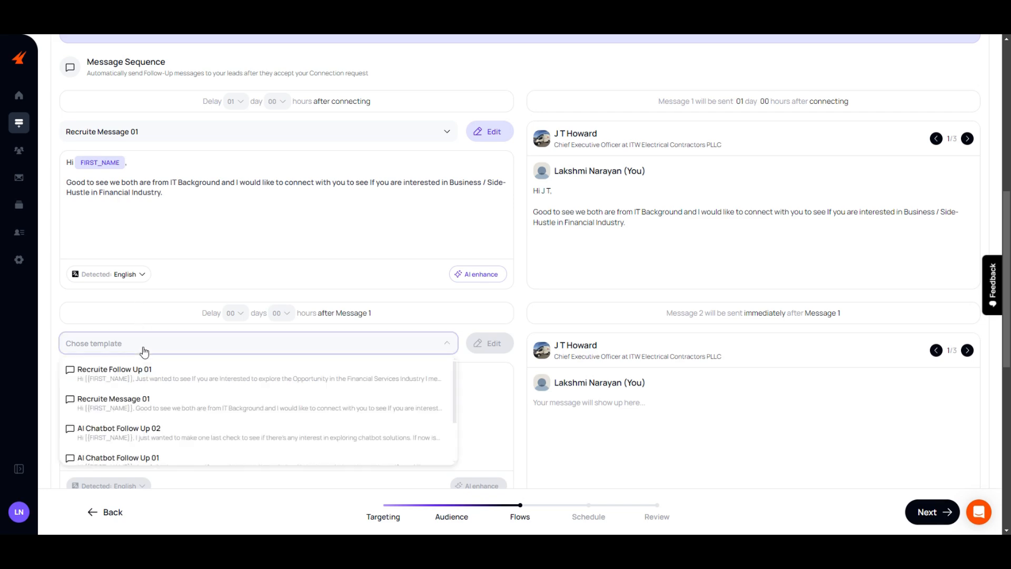
pyautogui.click(103, 375)
pyautogui.scroll(-2, 184, 386)
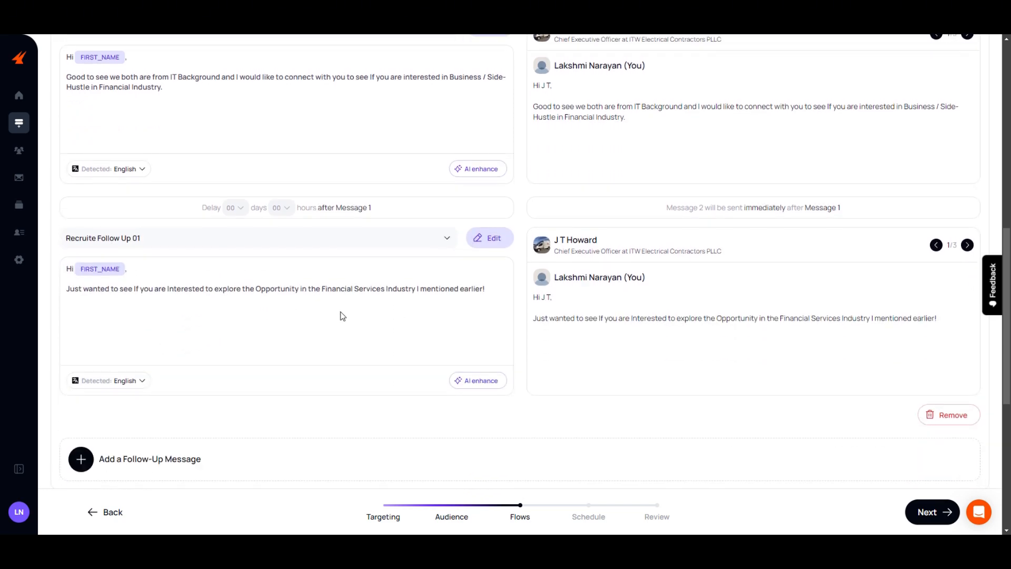
pyautogui.scroll(3, 247, 330)
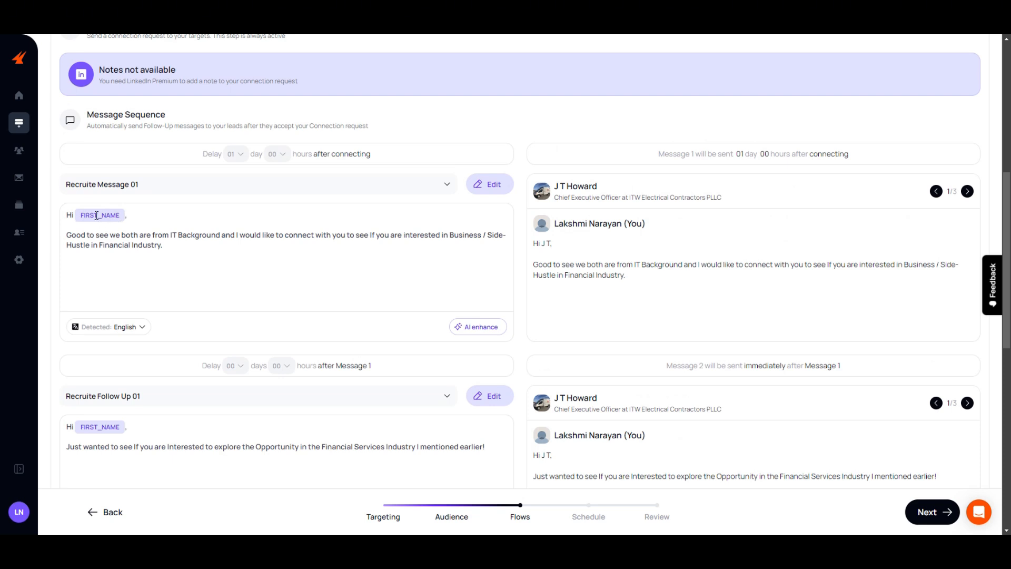
# - Insert the Occupation tag at the end of the Recruite Message 01 text, save it and check the preview
pyautogui.click(486, 186)
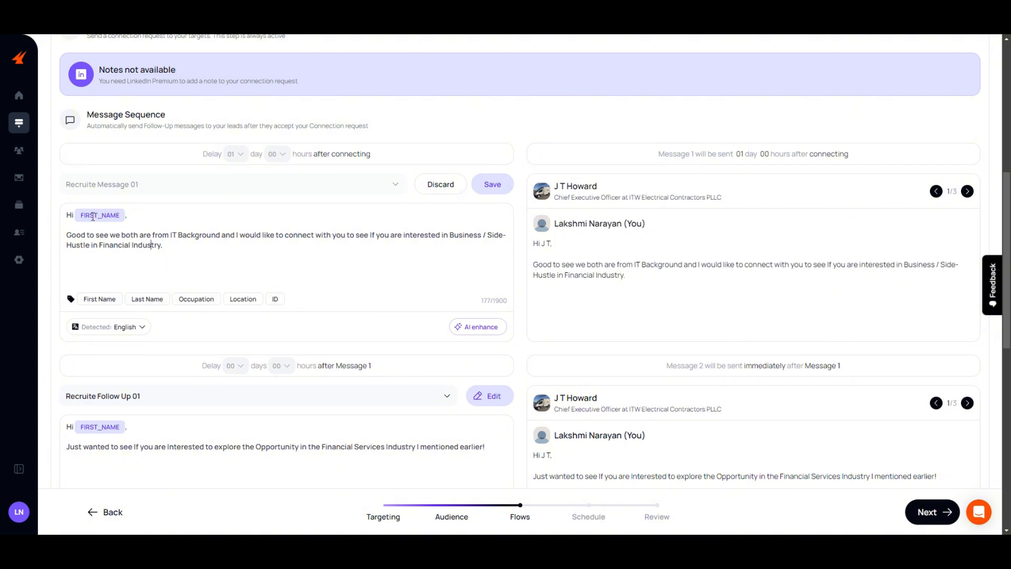
pyautogui.moveTo(542, 243); pyautogui.dragTo(556, 246)
pyautogui.moveTo(554, 190); pyautogui.dragTo(565, 189)
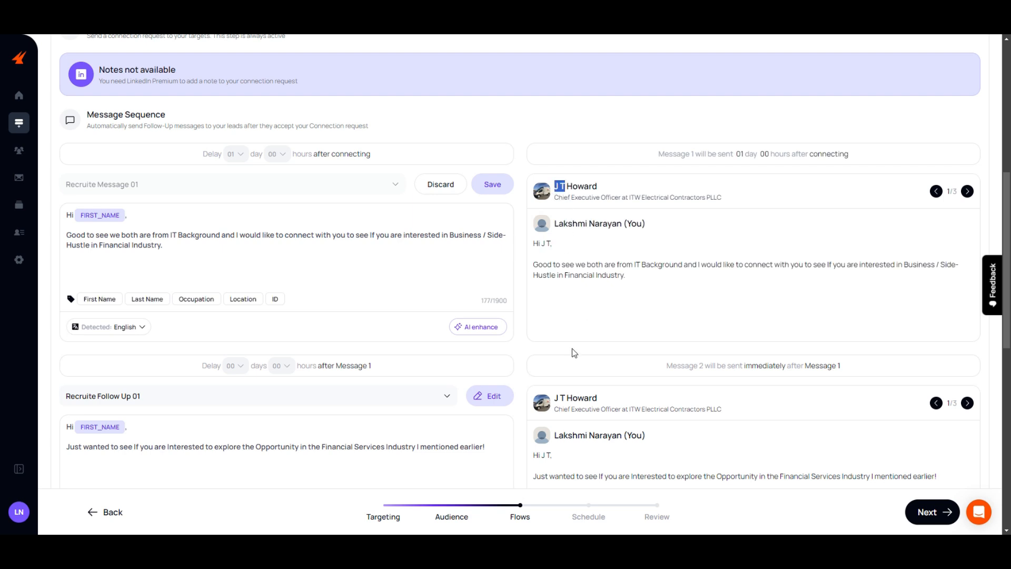
pyautogui.click(204, 299)
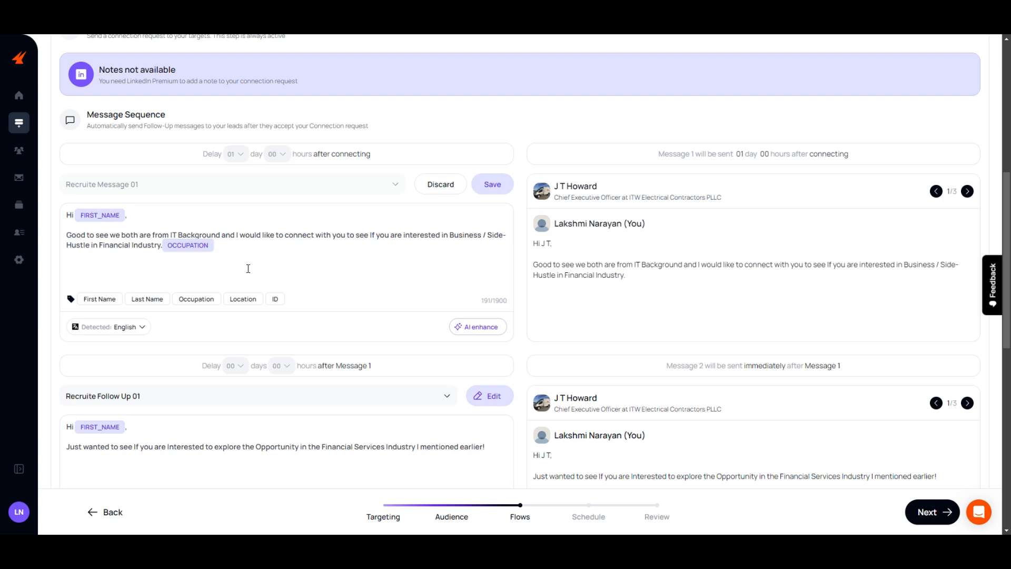
pyautogui.click(492, 184)
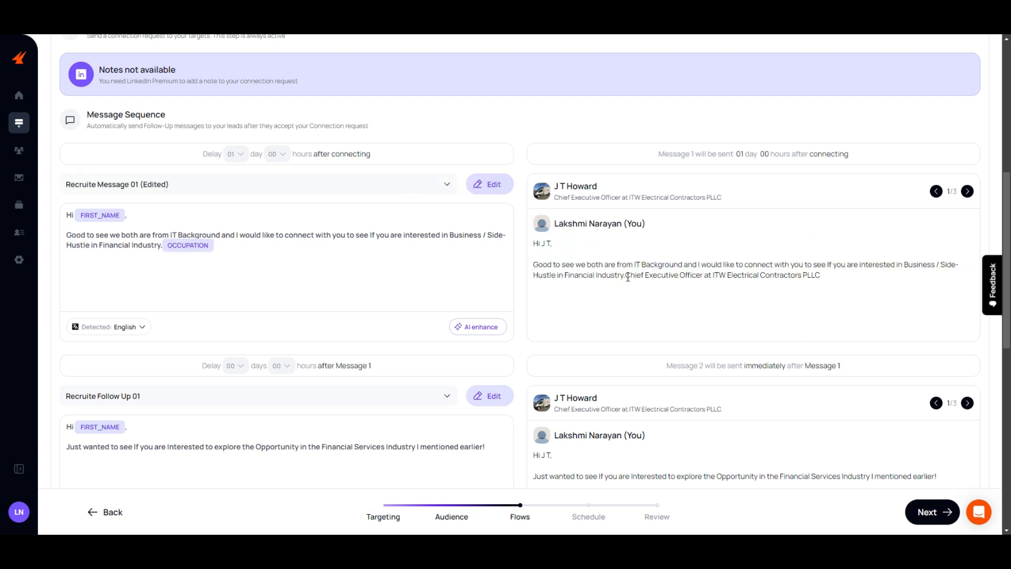
pyautogui.moveTo(626, 277); pyautogui.dragTo(820, 289)
# - Remove the Occupation tag from the end of the first message and save the message
pyautogui.click(239, 250)
pyautogui.press('BackSpace')
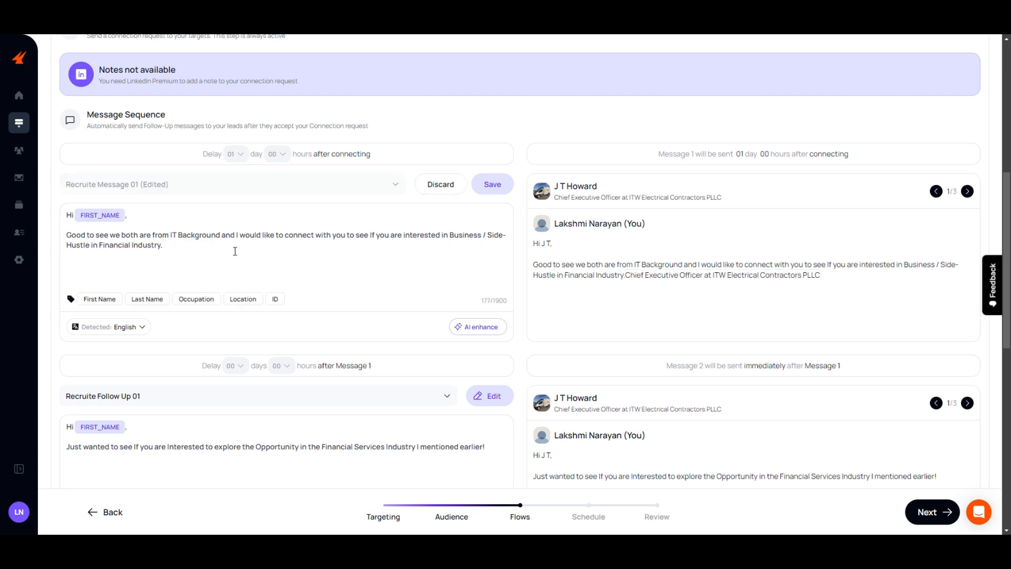
pyautogui.click(491, 184)
# - Set the second message's delay to 02 days after Message 1
pyautogui.scroll(-1, 243, 320)
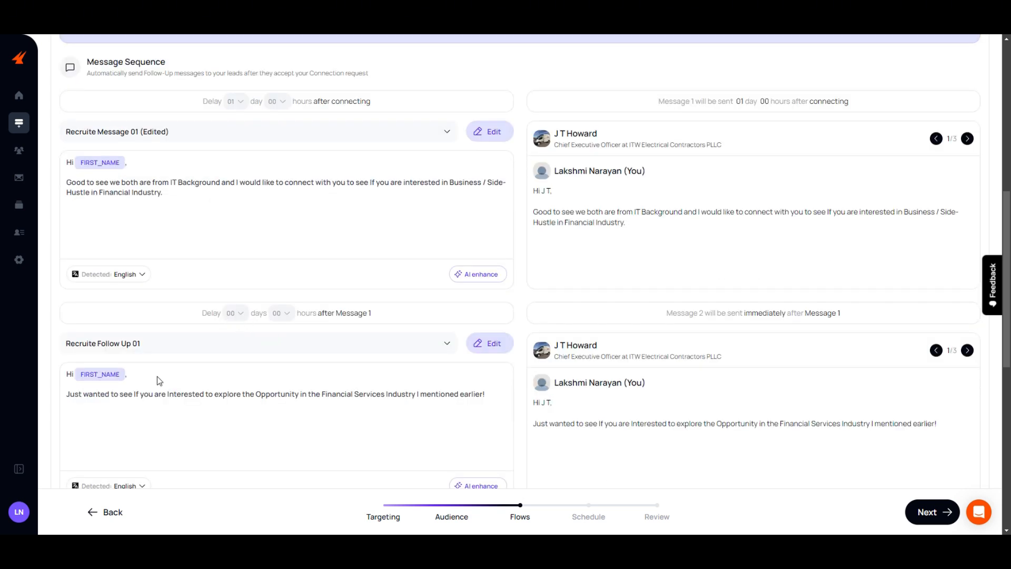
pyautogui.click(239, 314)
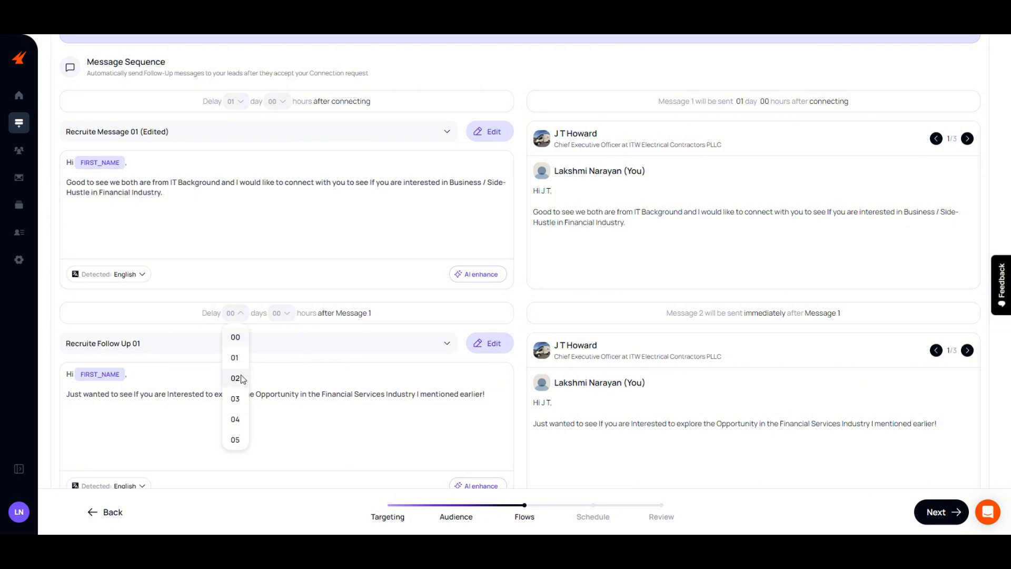
pyautogui.click(235, 378)
# - Review both messages of Connection Flow A with their send delays and recipient previews
pyautogui.scroll(-2, 522, 334)
pyautogui.scroll(3, 523, 333)
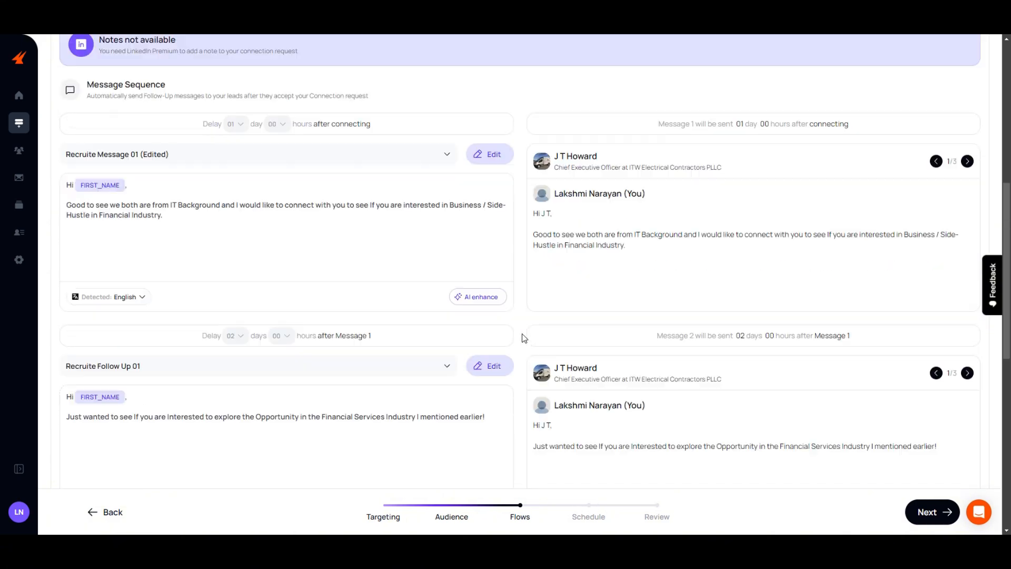
pyautogui.scroll(2, 522, 333)
pyautogui.scroll(-1, 522, 333)
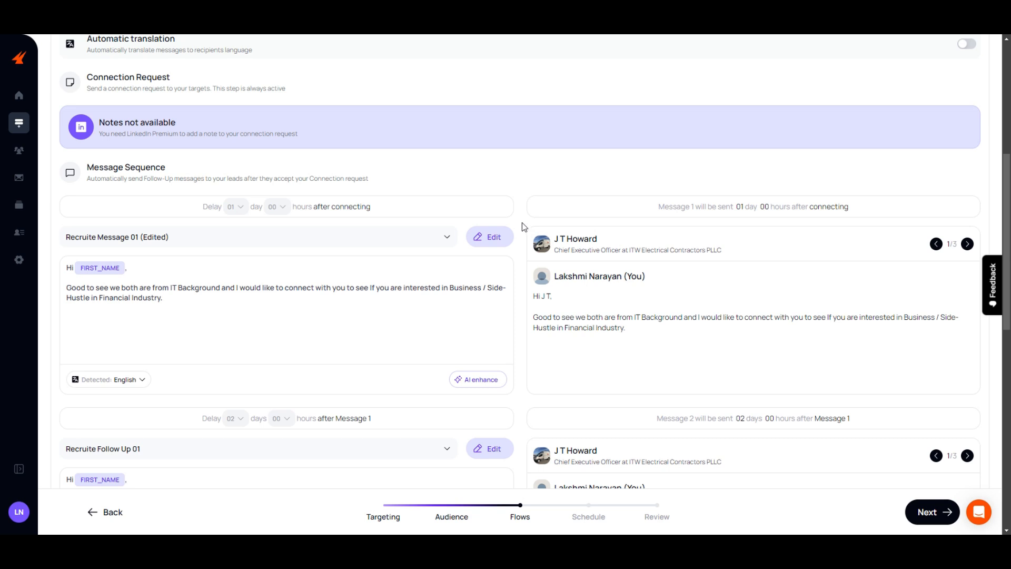
pyautogui.scroll(-1, 522, 227)
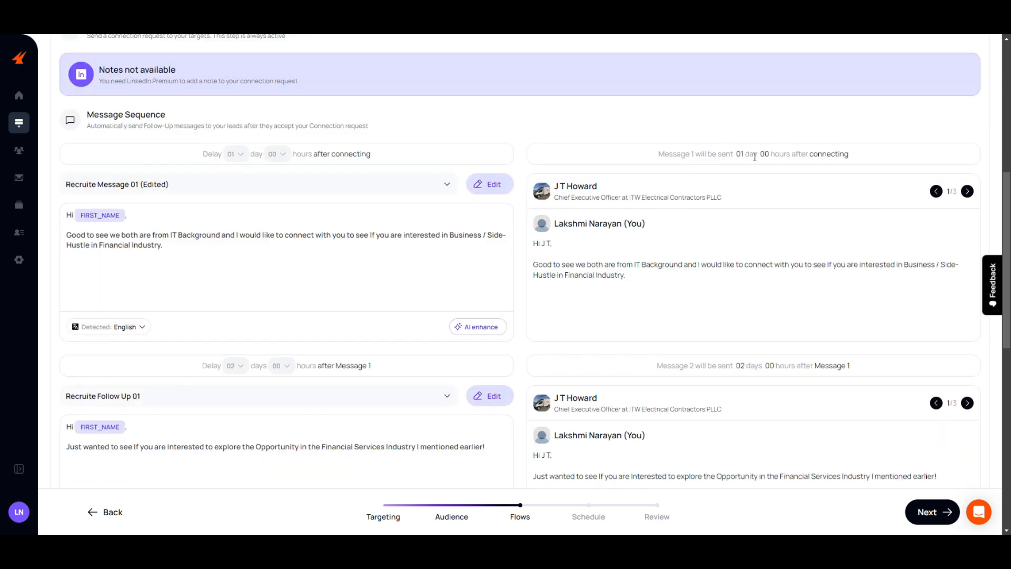
pyautogui.scroll(-1, 623, 279)
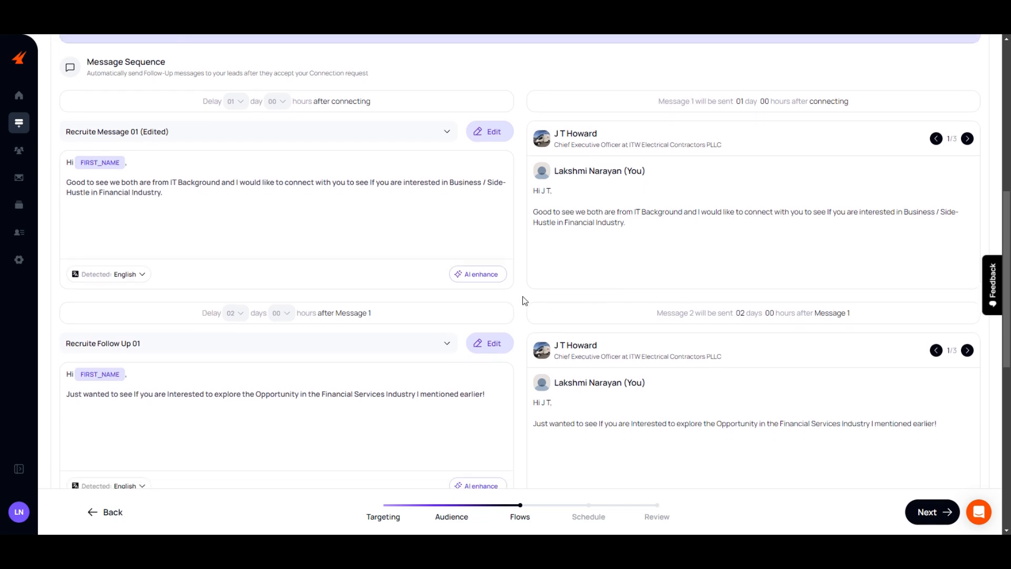
pyautogui.scroll(-3, 598, 411)
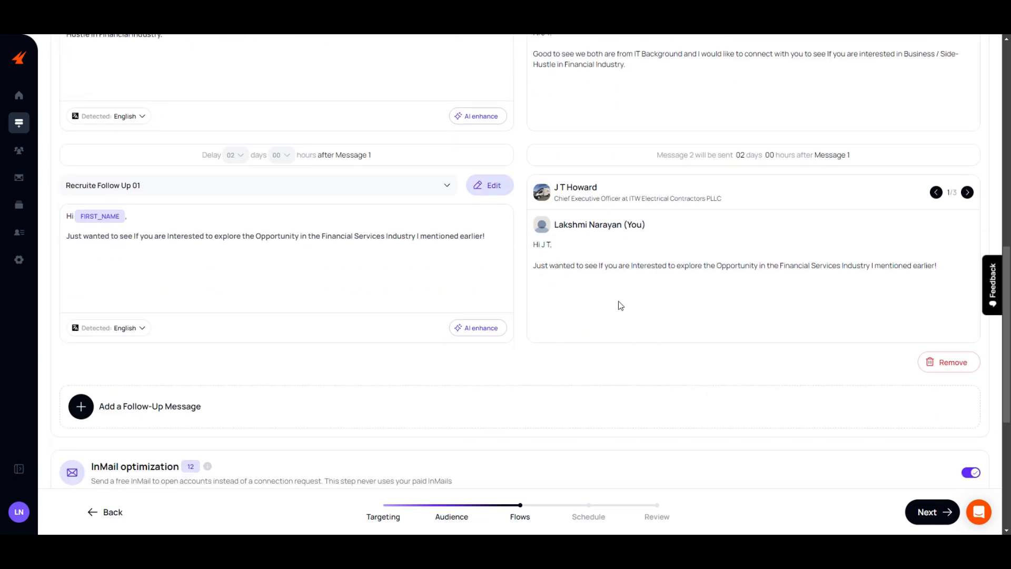
pyautogui.scroll(4, 579, 263)
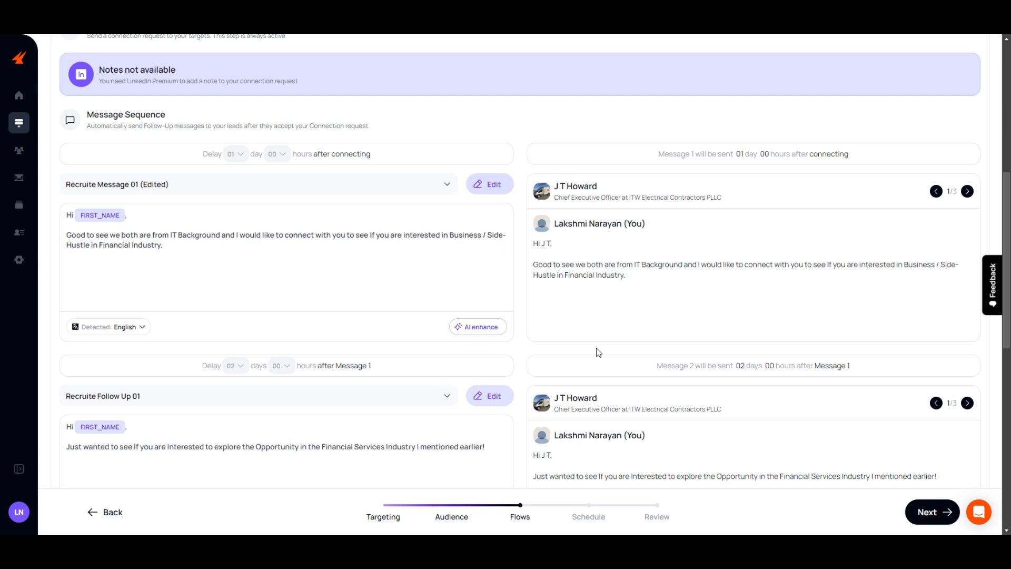
# - Turn off InMail optimization and continue to the campaign schedule
pyautogui.scroll(-10, 598, 352)
pyautogui.scroll(2, 525, 345)
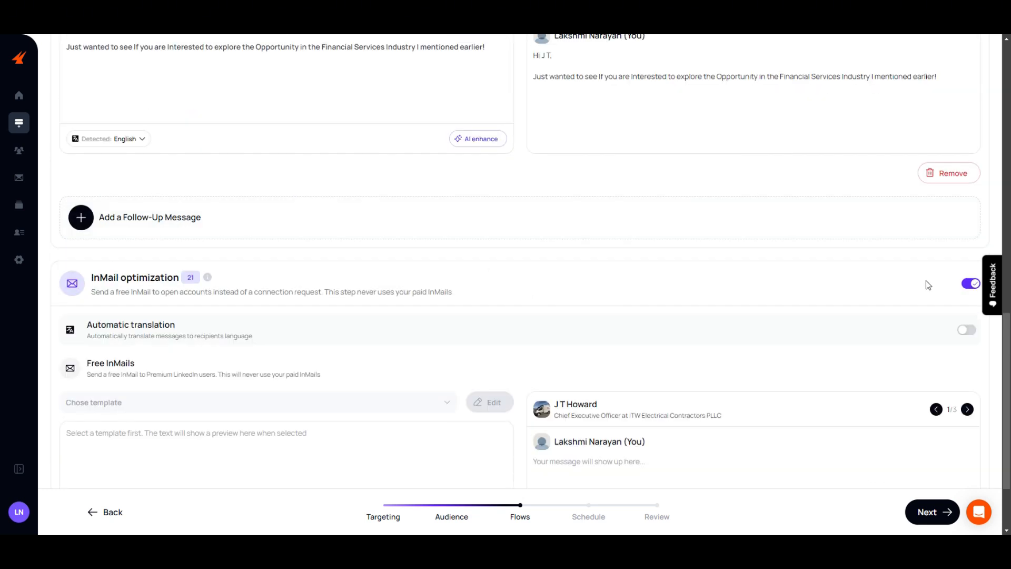
pyautogui.click(969, 287)
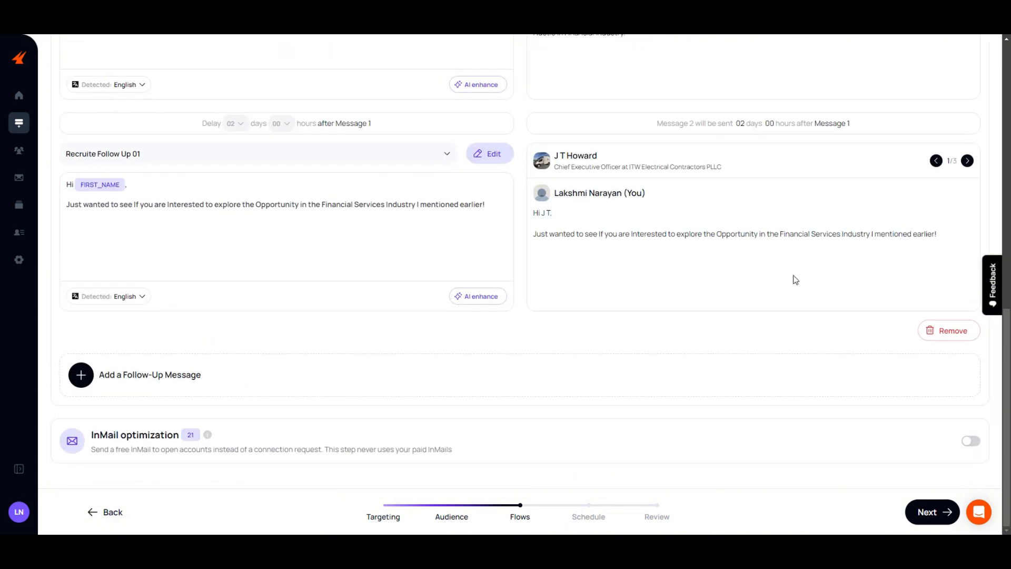
pyautogui.click(929, 513)
# - Deactivate Sunday and Saturday in the campaign's working hours and continue to the campaign review
pyautogui.scroll(-5, 369, 373)
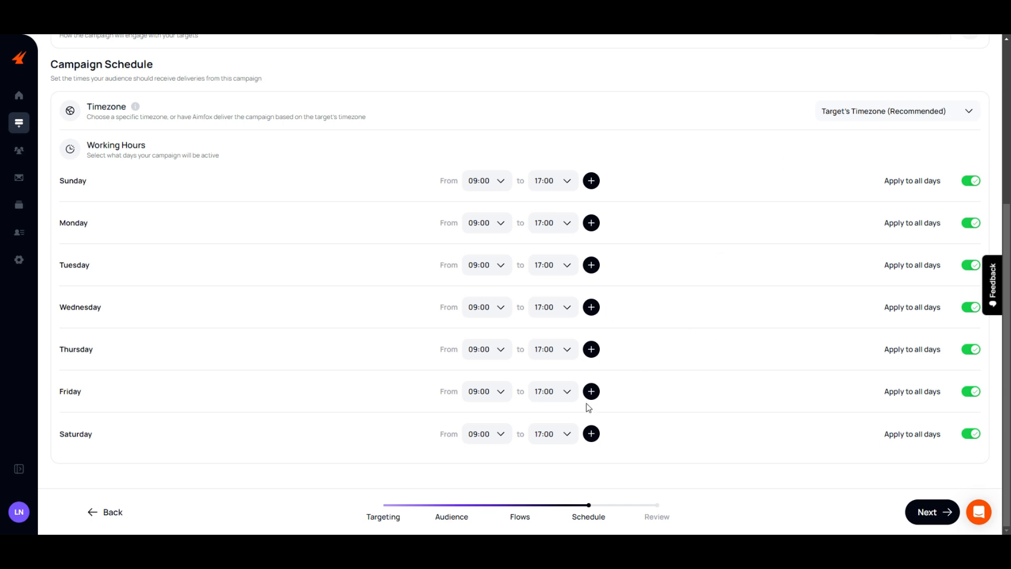
pyautogui.click(970, 180)
pyautogui.click(970, 433)
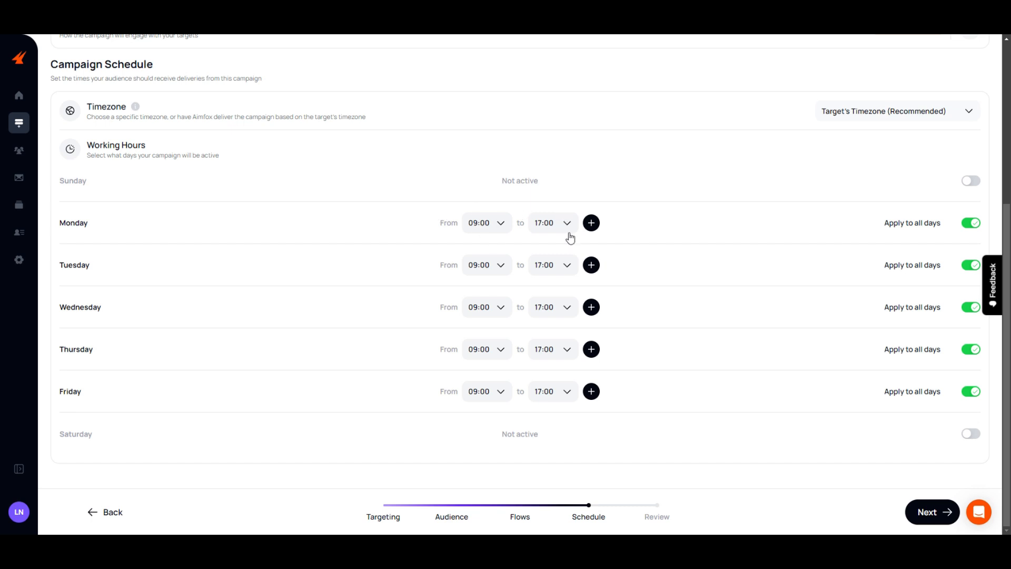
pyautogui.click(932, 513)
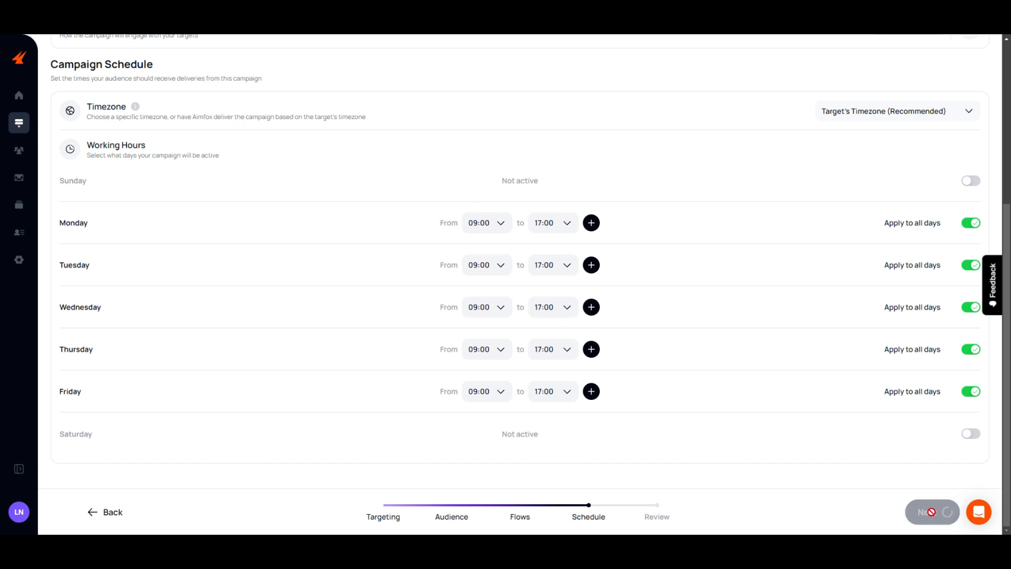
pyautogui.scroll(-1, 521, 429)
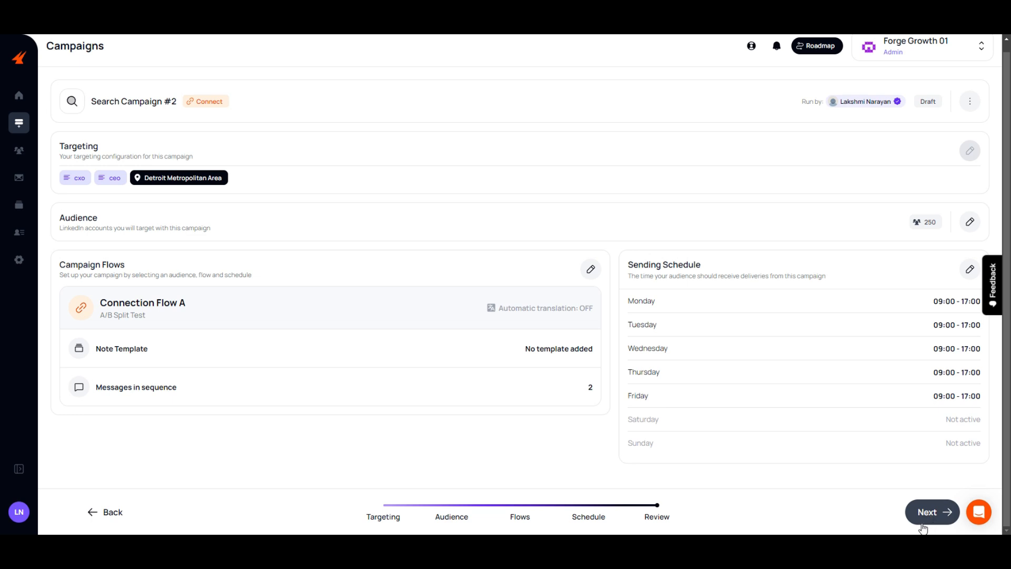
# - Open the draft Search Campaign #1 from the campaign list, look over its audience and continue to its flows
pyautogui.click(19, 123)
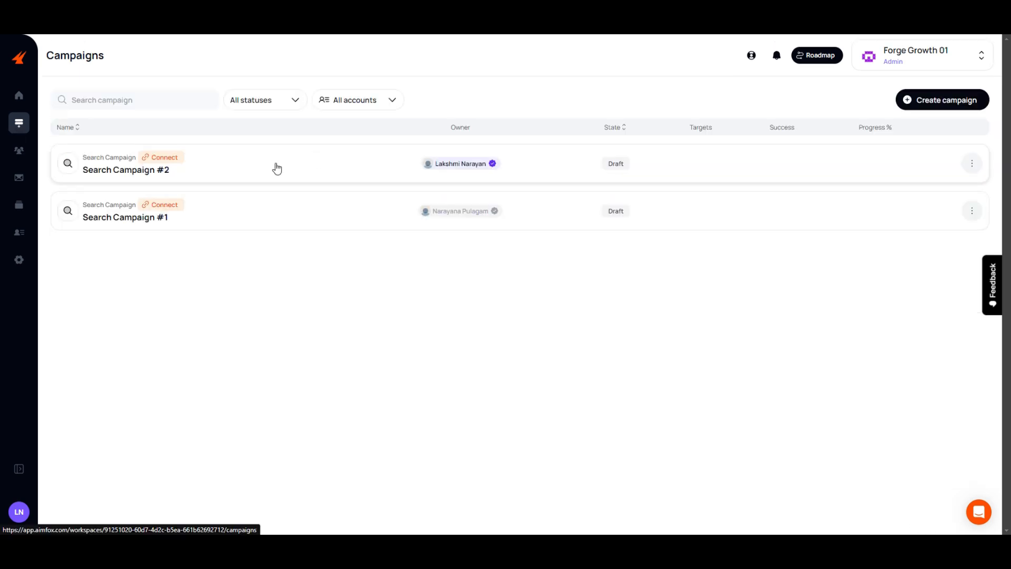
pyautogui.click(181, 218)
pyautogui.scroll(-6, 310, 224)
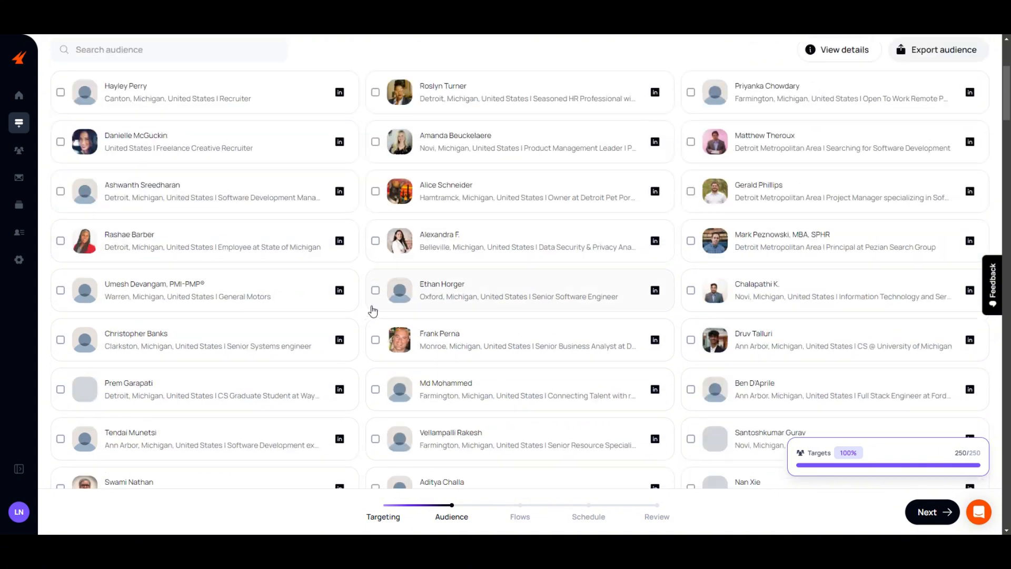
pyautogui.scroll(3, 613, 398)
pyautogui.click(927, 513)
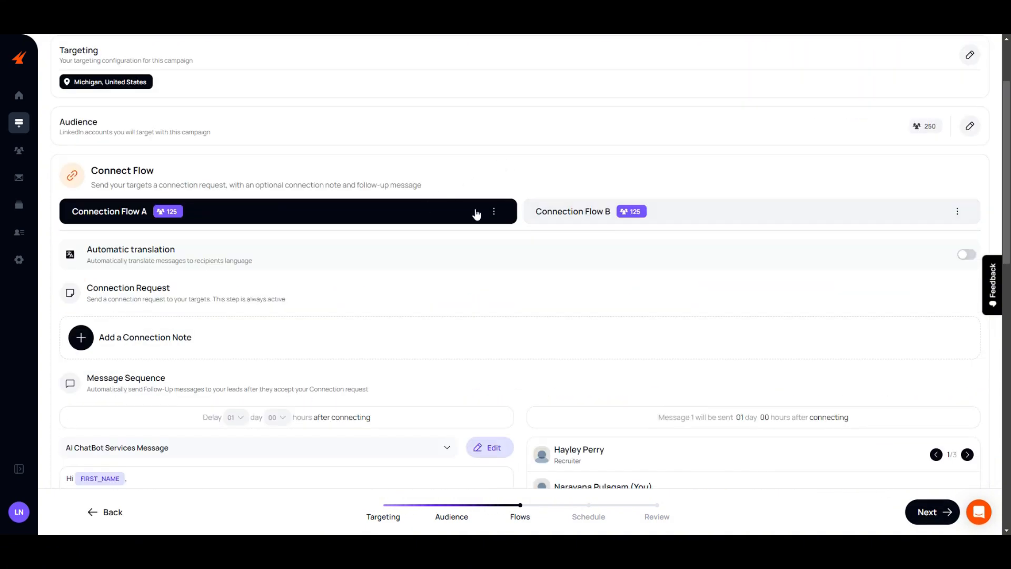
# - Examine Connection Flow A's message sequence in Search Campaign #1, from the AI ChatBot Services Message through both AI Chatbot follow-ups
pyautogui.scroll(-2, 523, 138)
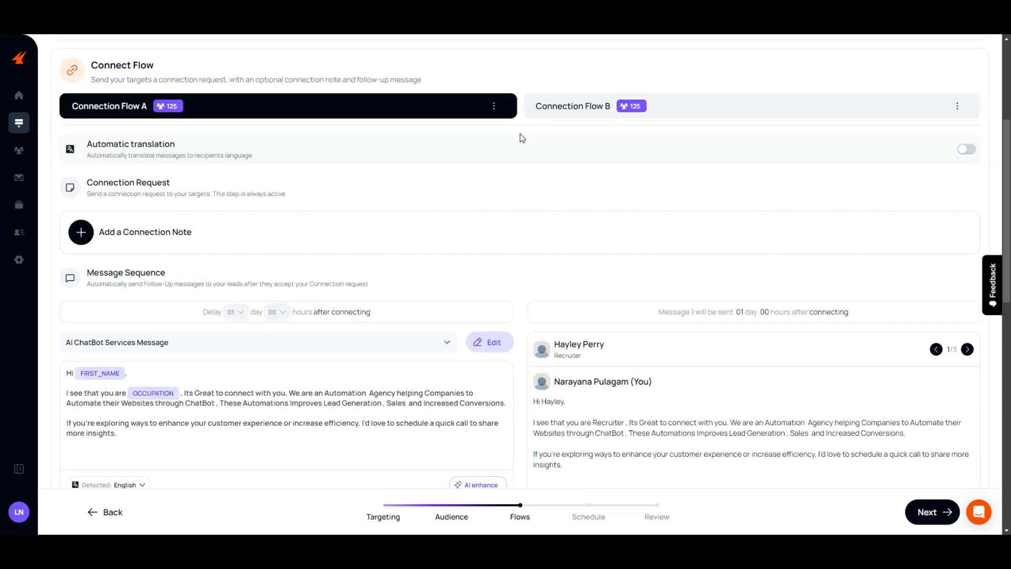
pyautogui.scroll(-3, 402, 399)
pyautogui.scroll(3, 390, 368)
pyautogui.scroll(-4, 67, 174)
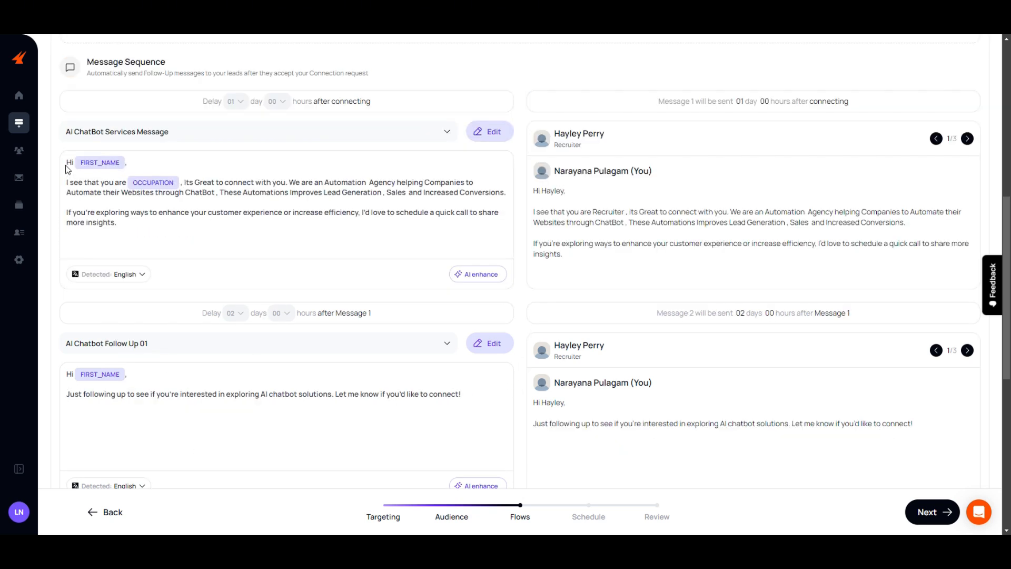
pyautogui.moveTo(67, 169); pyautogui.dragTo(146, 231)
pyautogui.click(138, 233)
pyautogui.scroll(-1, 139, 233)
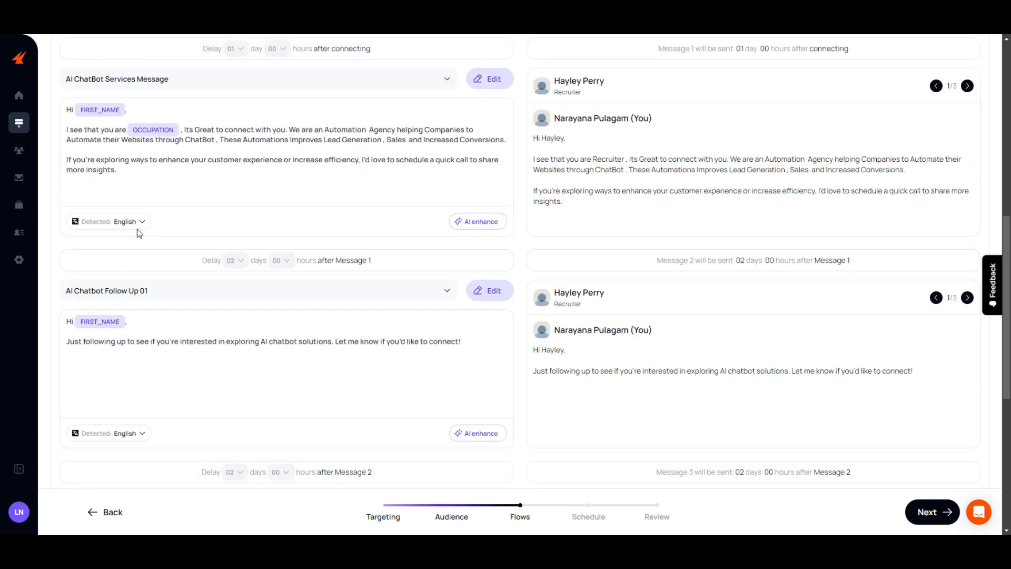
pyautogui.scroll(-2, 185, 156)
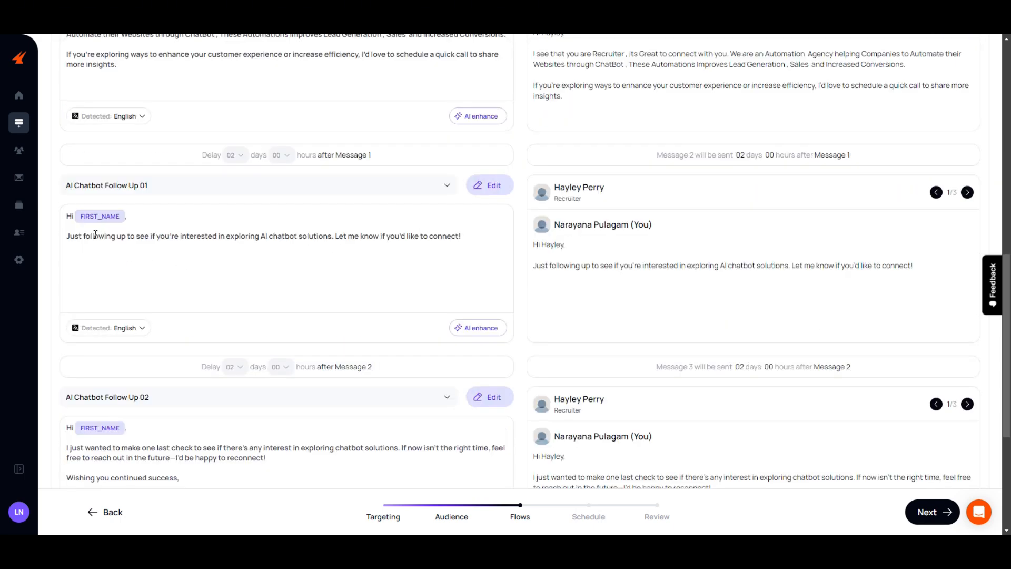
pyautogui.scroll(-4, 308, 238)
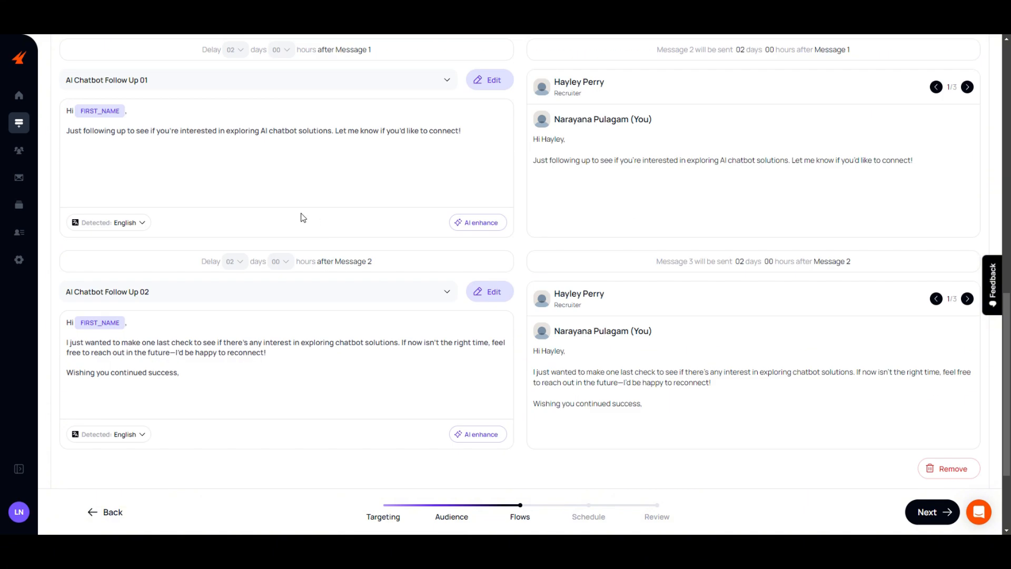